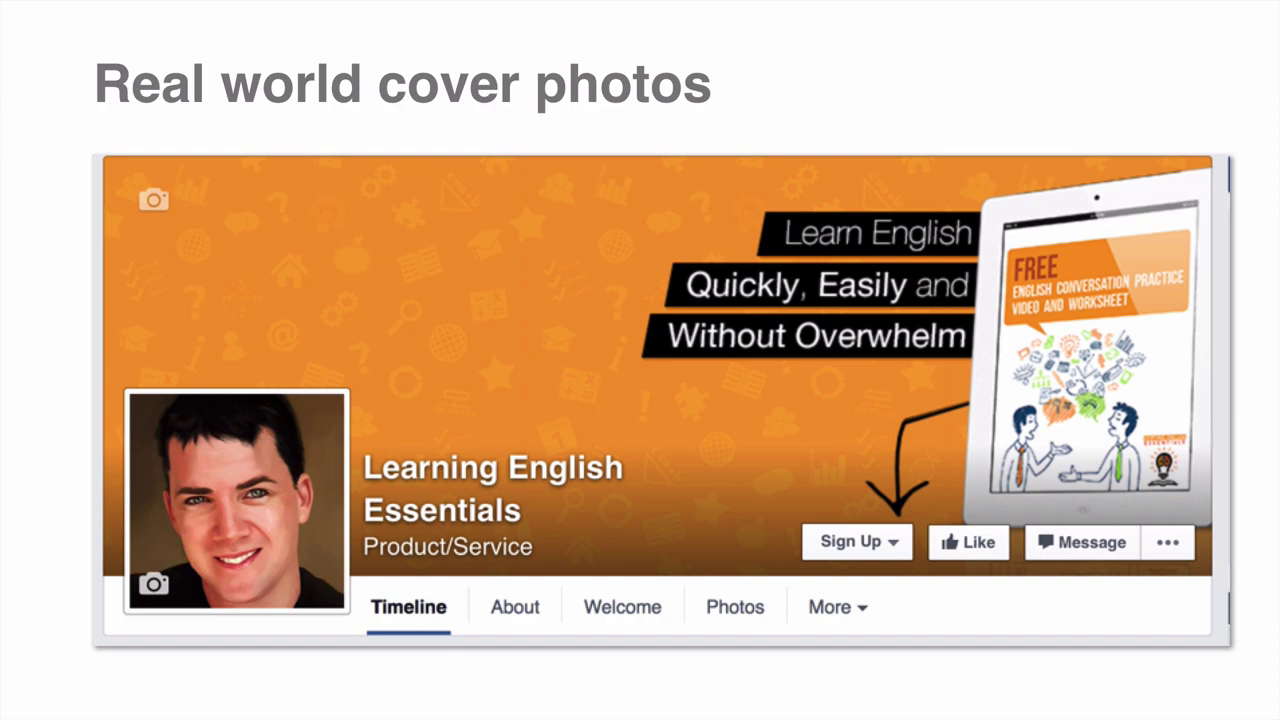
# - Advance from the 'Real world cover photos' slide to the next slide
pyautogui.press('Right')
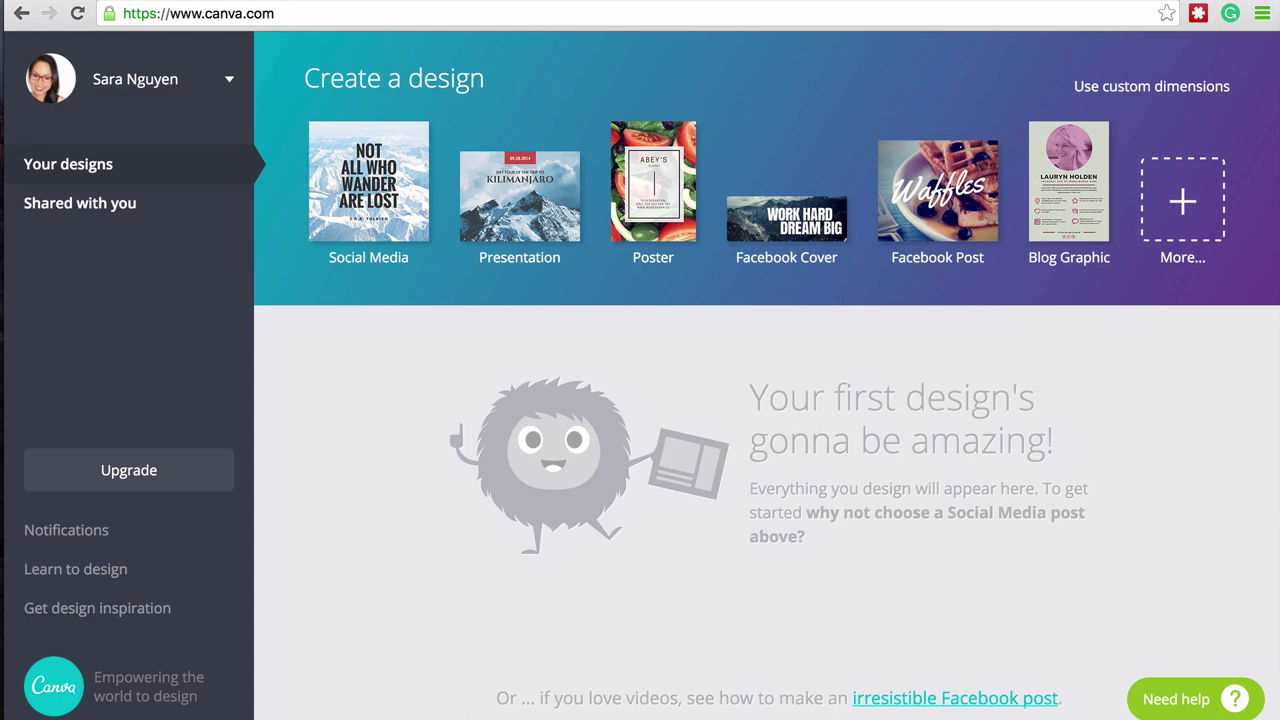
# - Create a Facebook Cover design and apply the free Joyeux Noël holiday layout to it
pyautogui.click(806, 252)
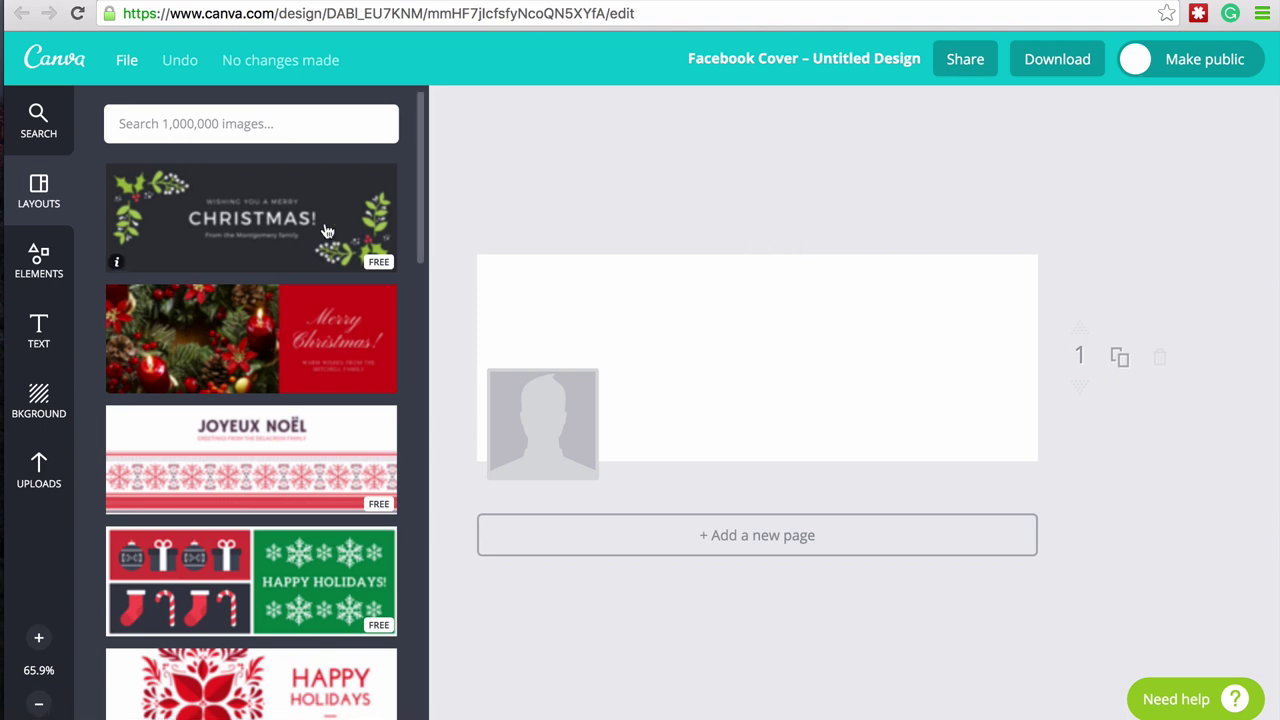
pyautogui.scroll(-1, 300, 310)
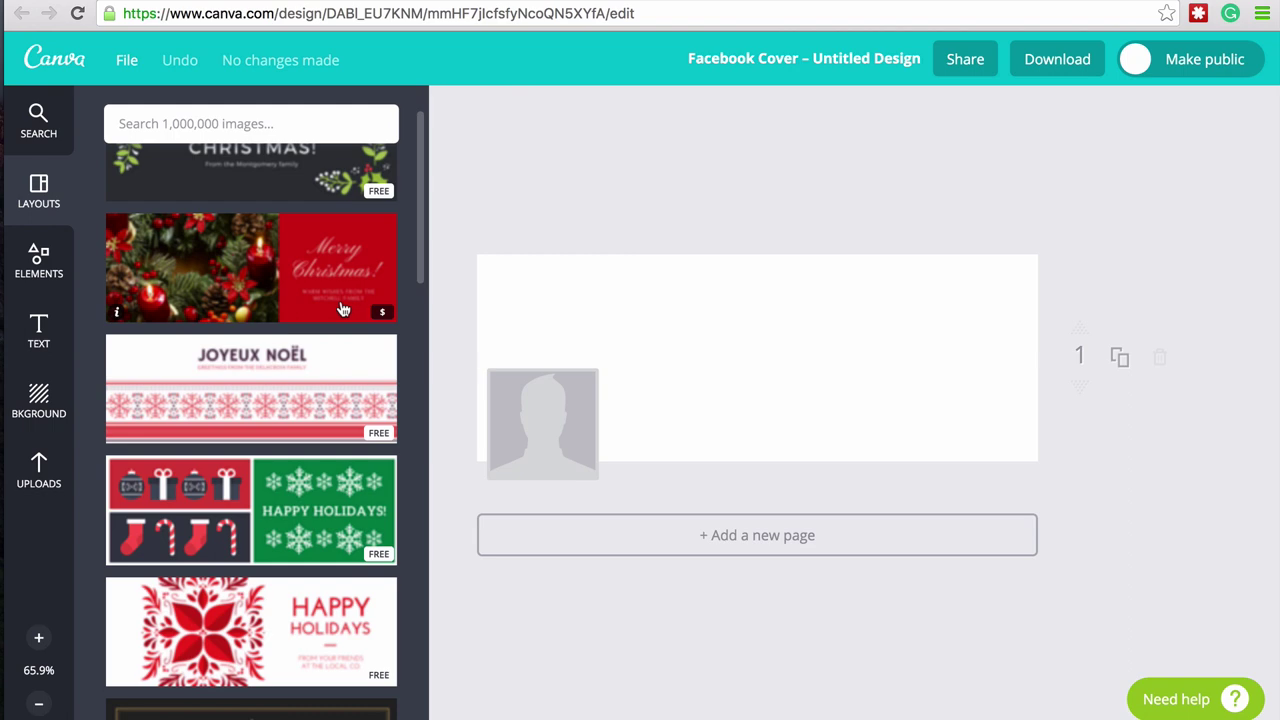
pyautogui.click(276, 407)
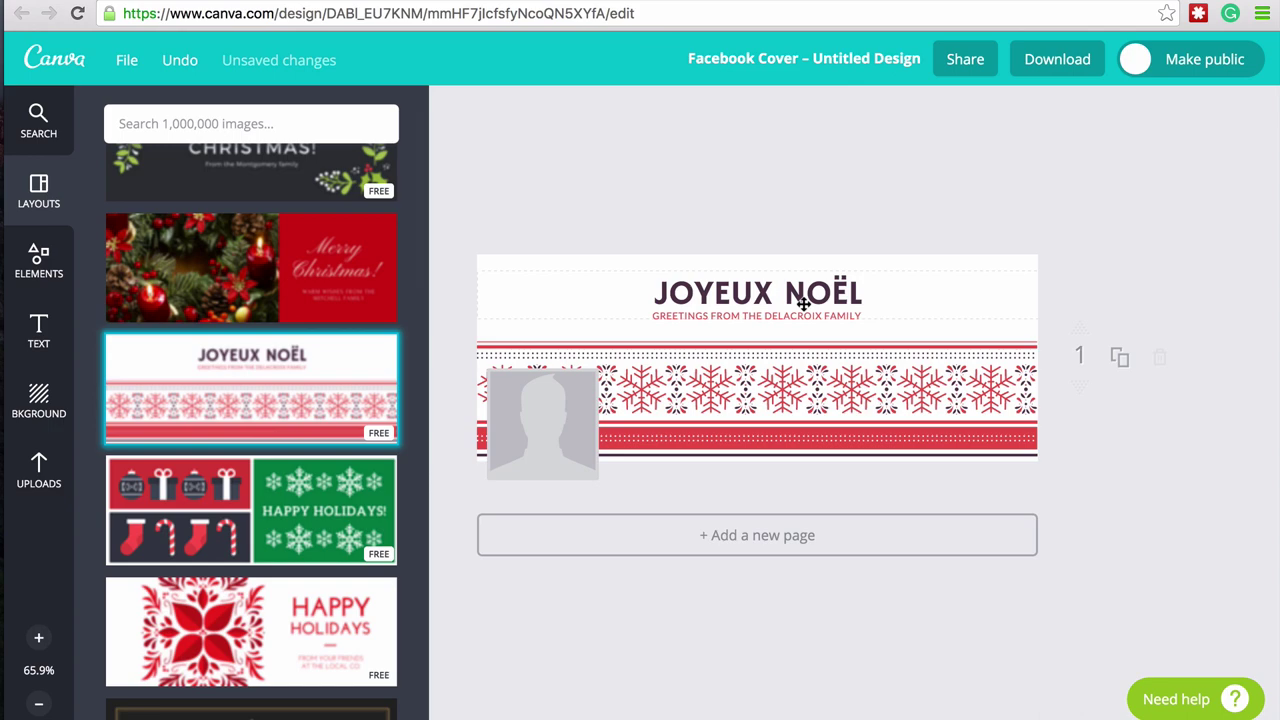
# - Replace the JOYEUX NOËL heading text with the person's full name in capitals
pyautogui.doubleClick(803, 303)
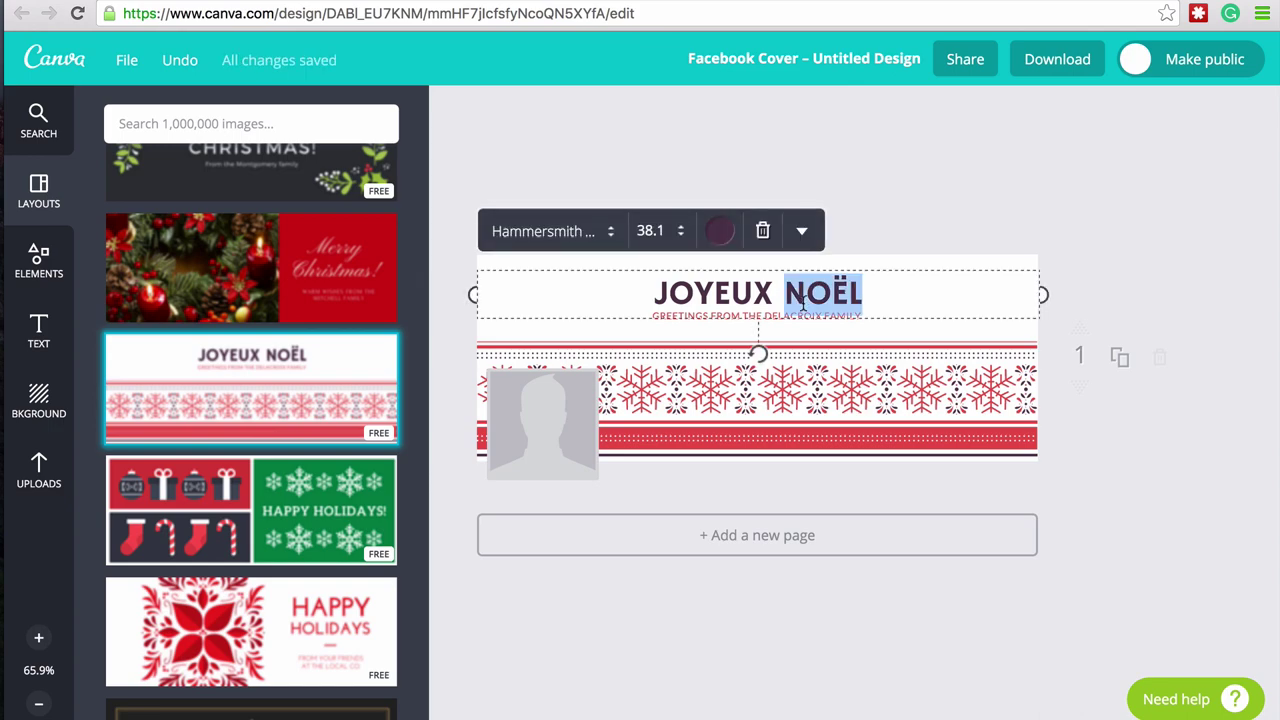
pyautogui.moveTo(654, 292); pyautogui.dragTo(903, 314)
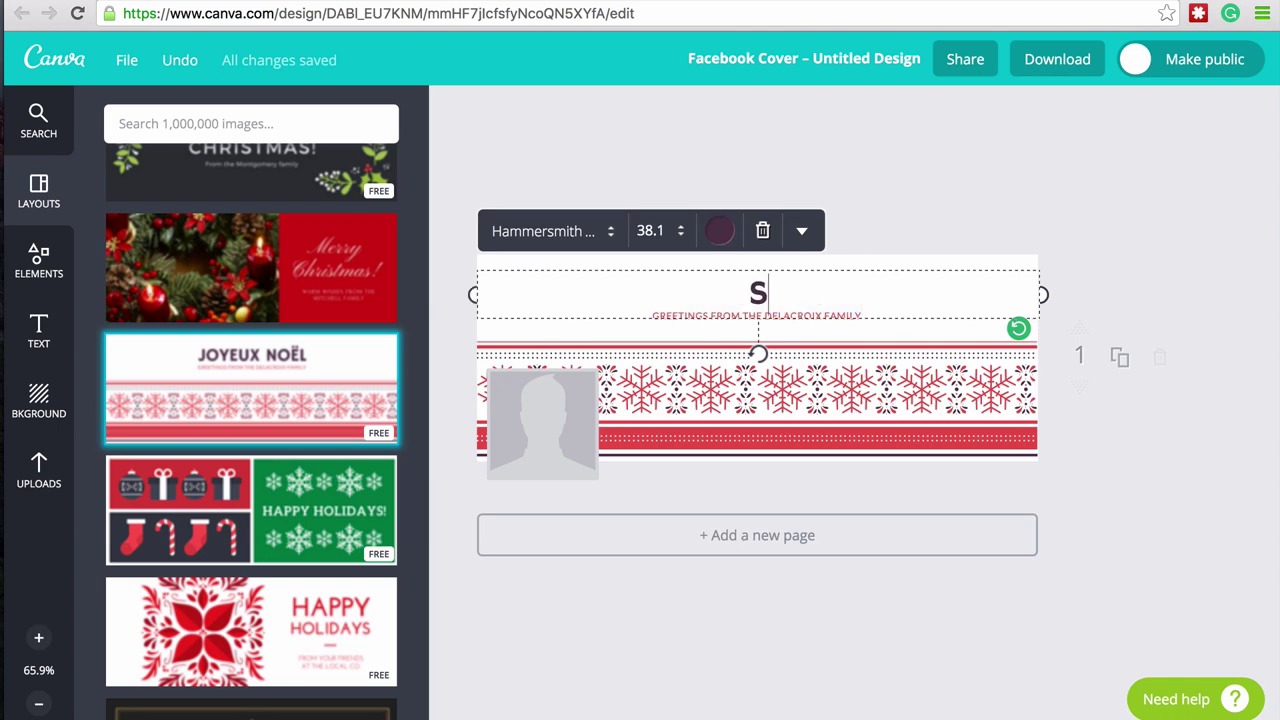
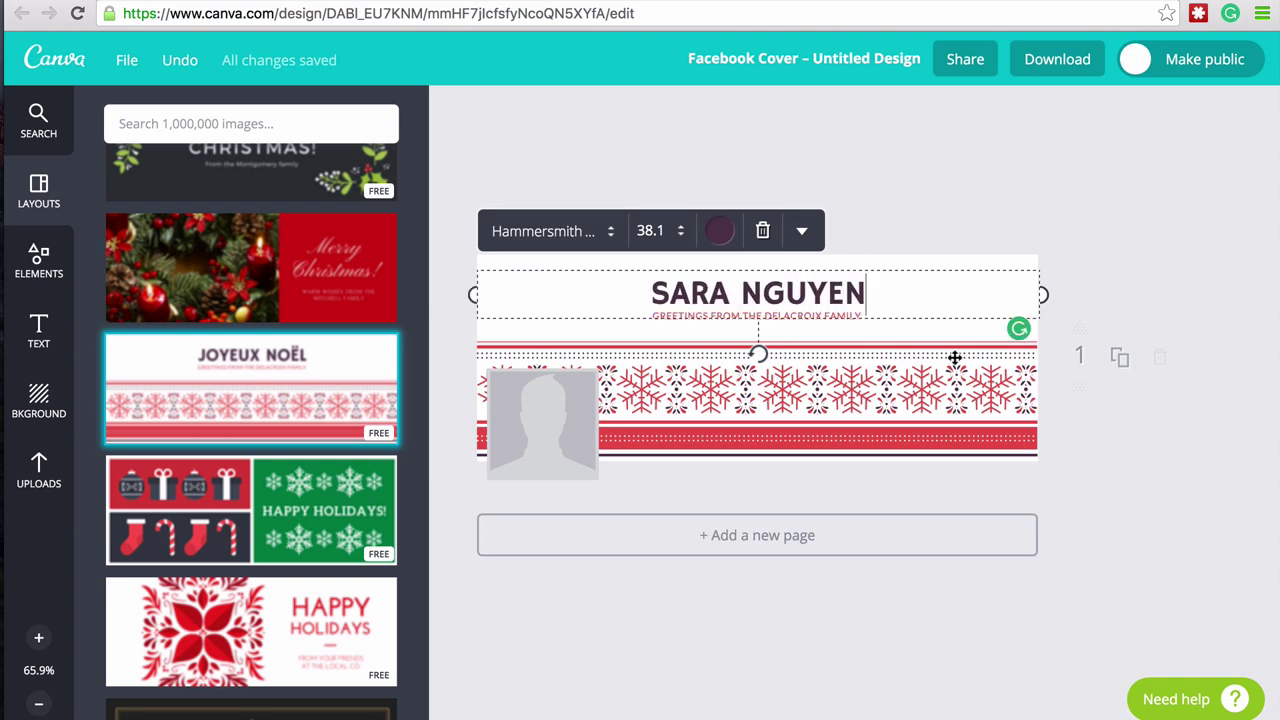
pyautogui.press('Escape')
pyautogui.click(957, 380)
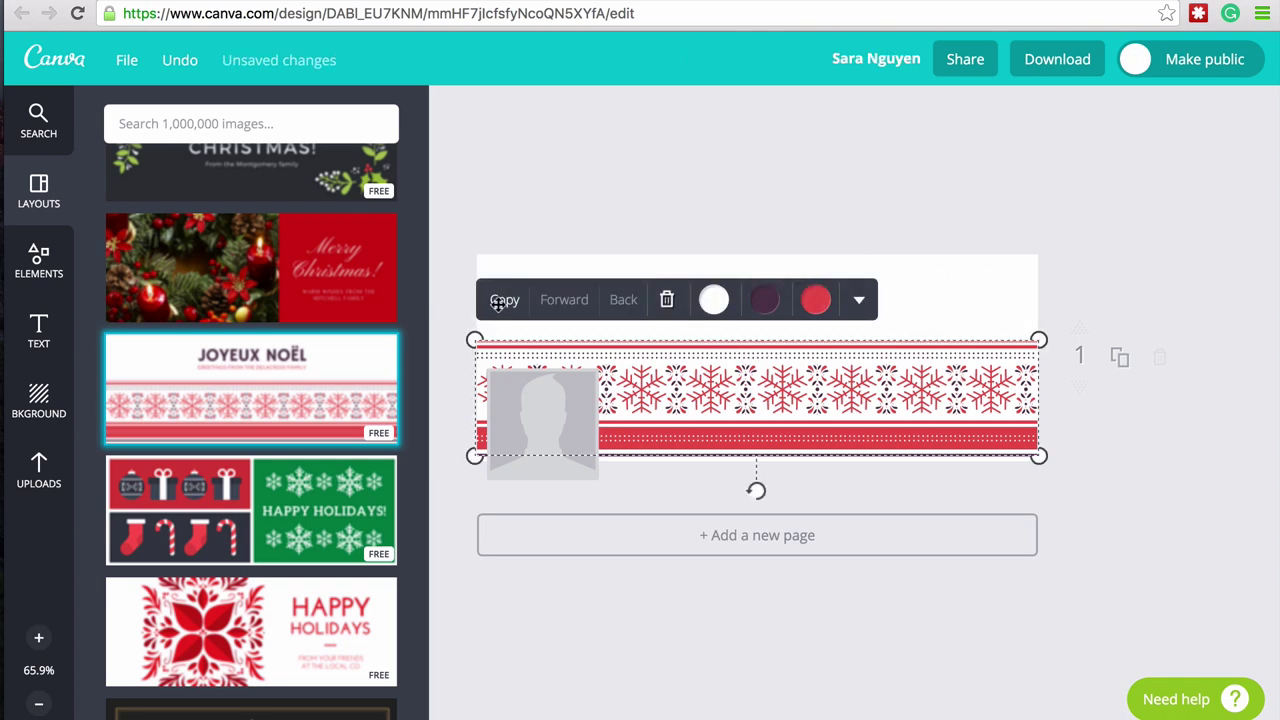
# - Place the uploaded laptop-by-the-pool photo over the snowflake band, stretched across the cover's full width
pyautogui.click(40, 470)
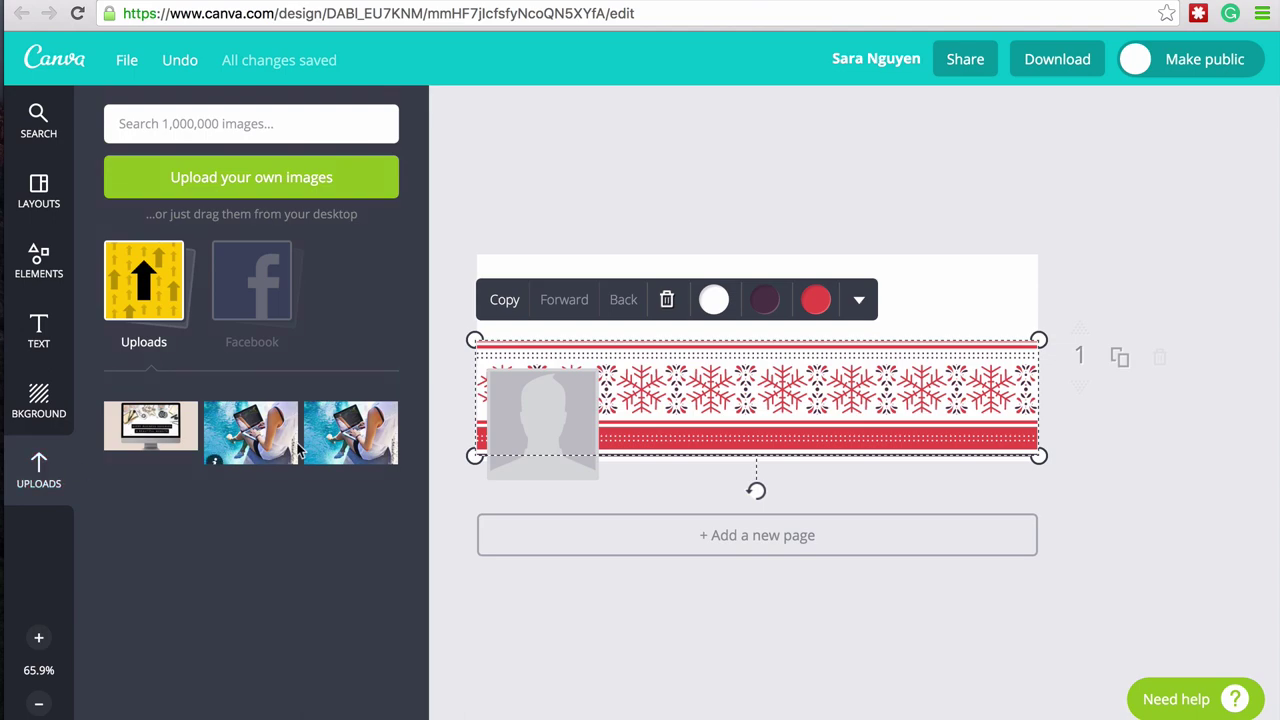
pyautogui.moveTo(215, 456); pyautogui.dragTo(620, 425)
pyautogui.moveTo(720, 425); pyautogui.dragTo(645, 411)
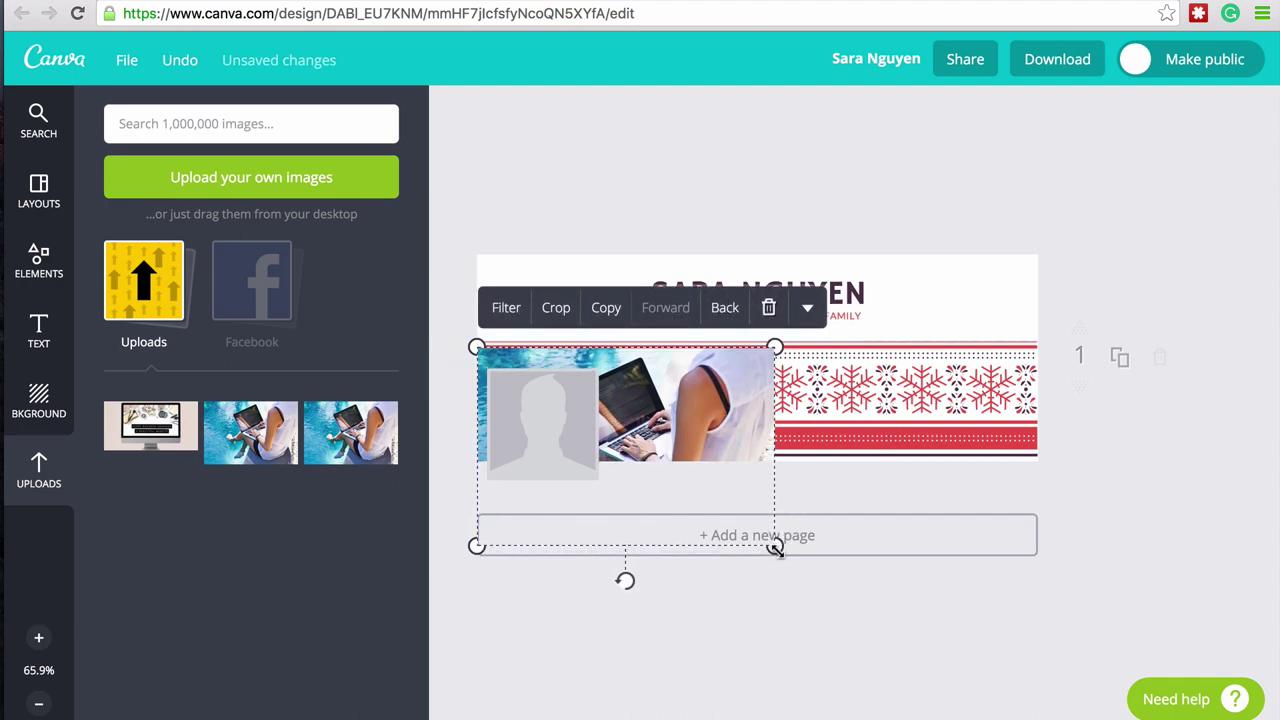
pyautogui.moveTo(775, 545); pyautogui.dragTo(1041, 670)
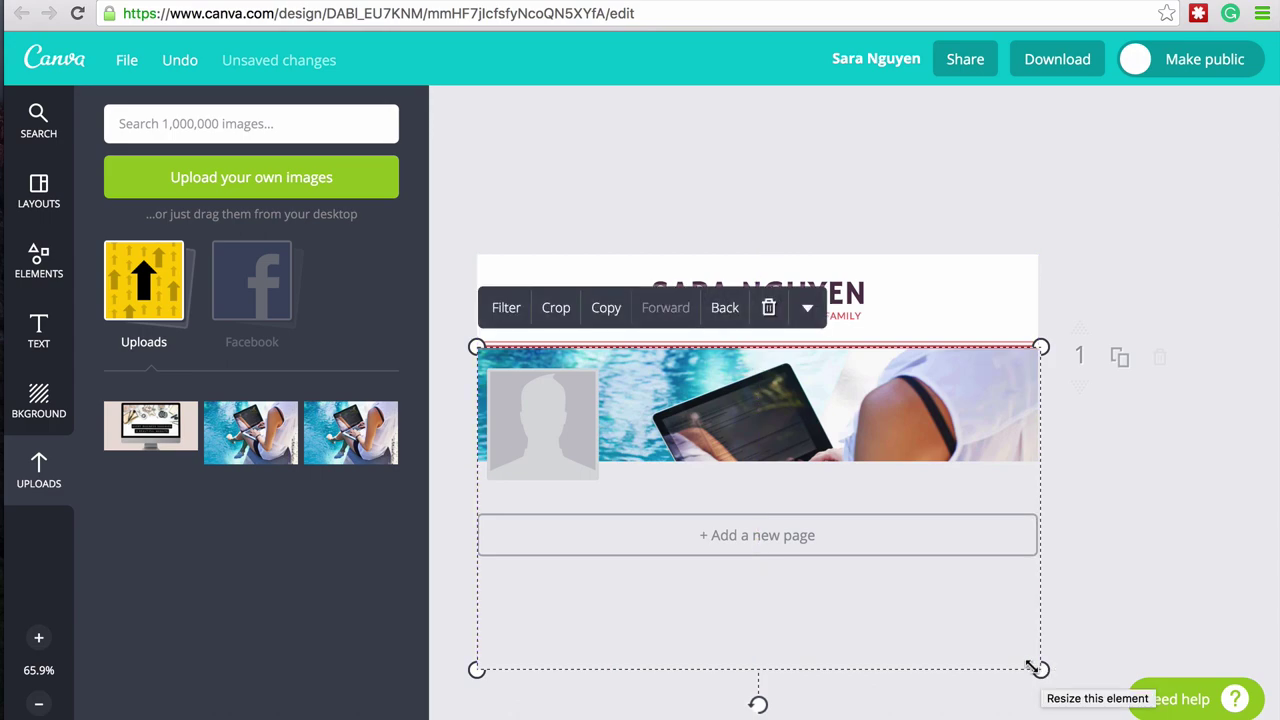
pyautogui.click(1120, 469)
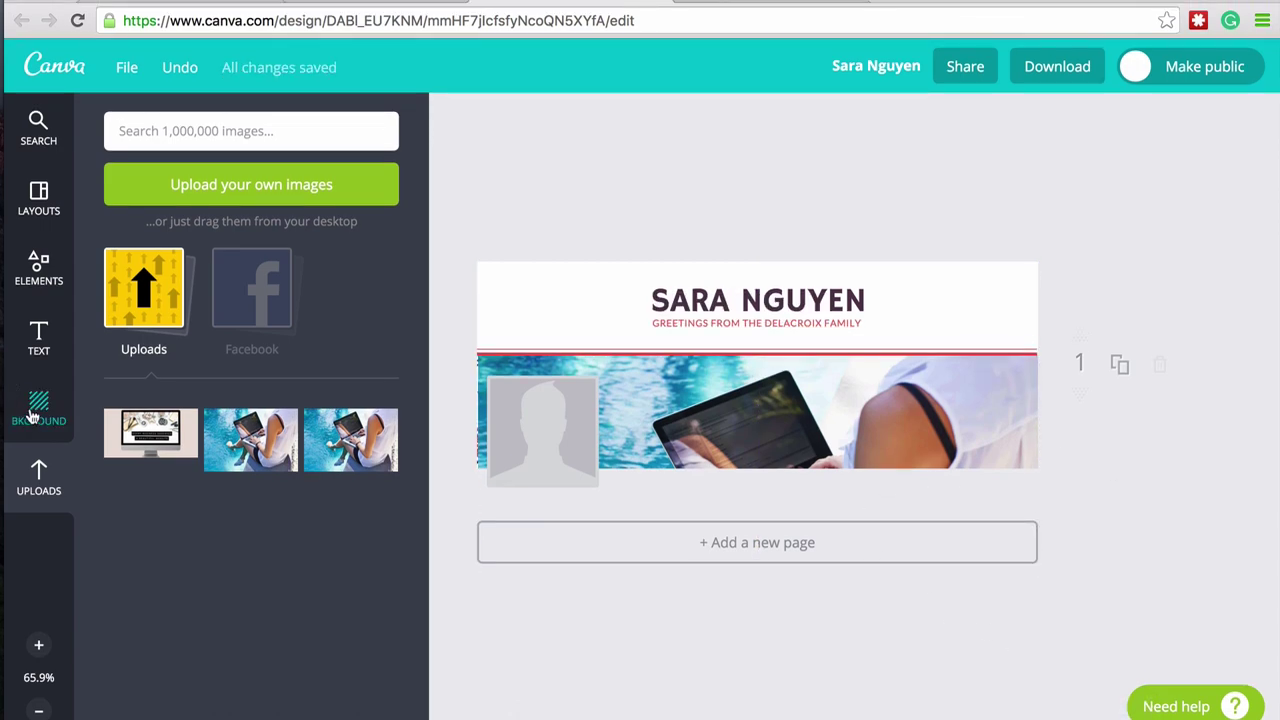
# - Add the orange sunburst circle from Elements > Shapes near the cover's right edge
pyautogui.click(32, 408)
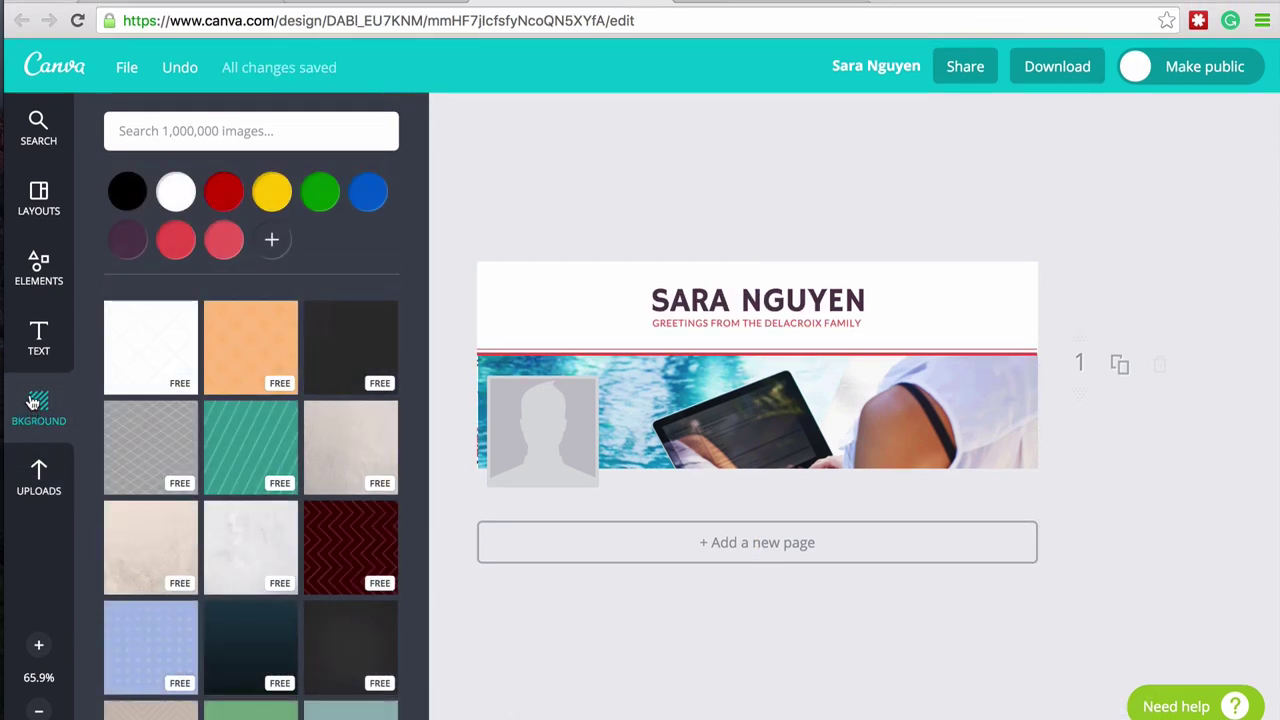
pyautogui.click(45, 270)
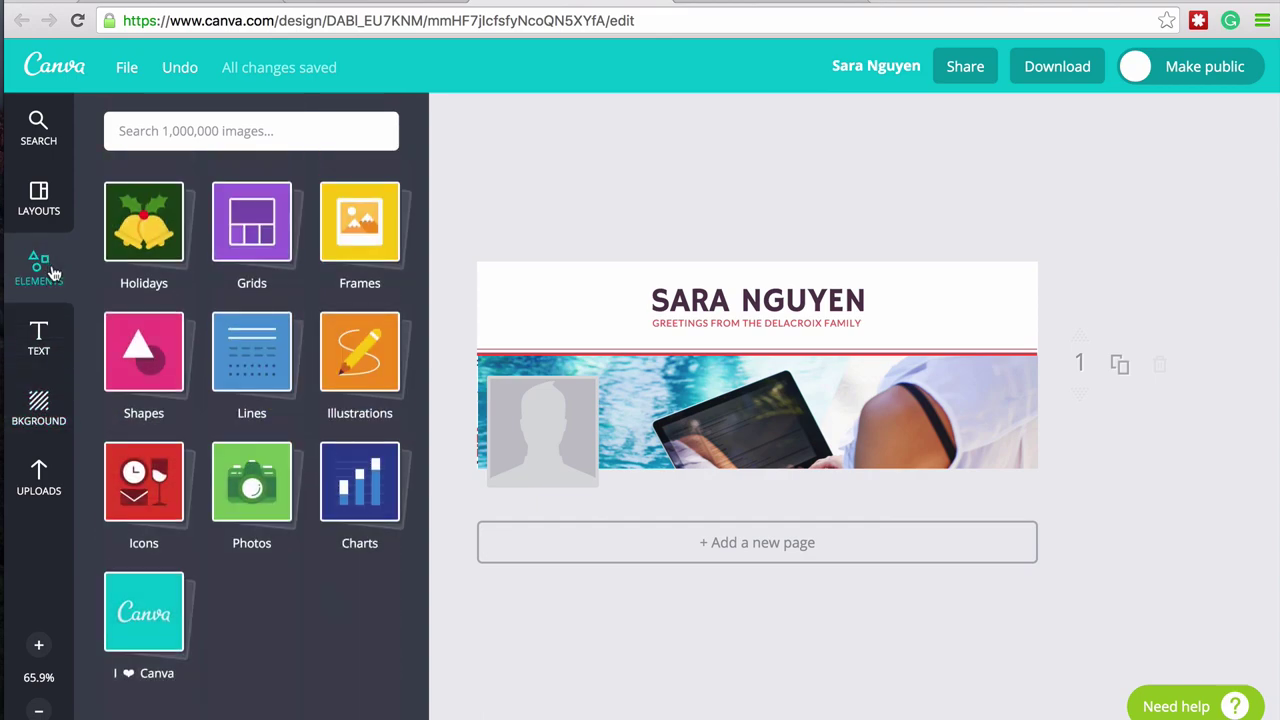
pyautogui.click(128, 346)
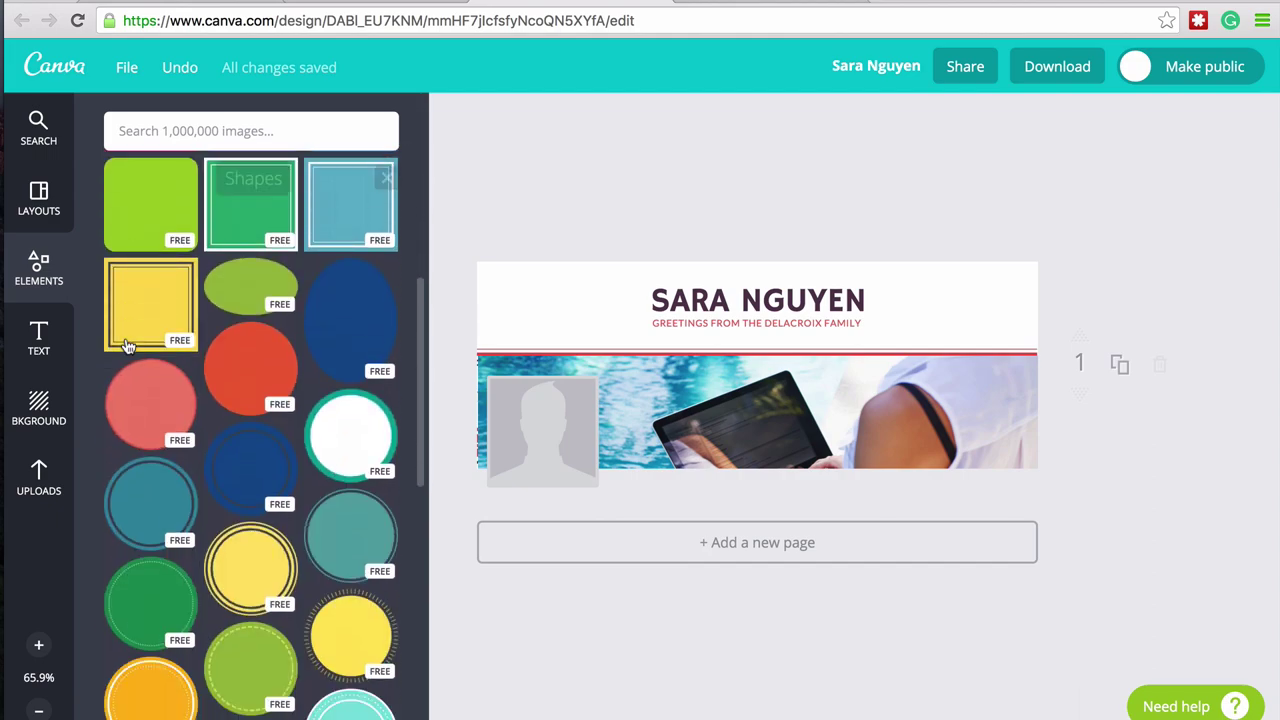
pyautogui.scroll(-10, 128, 346)
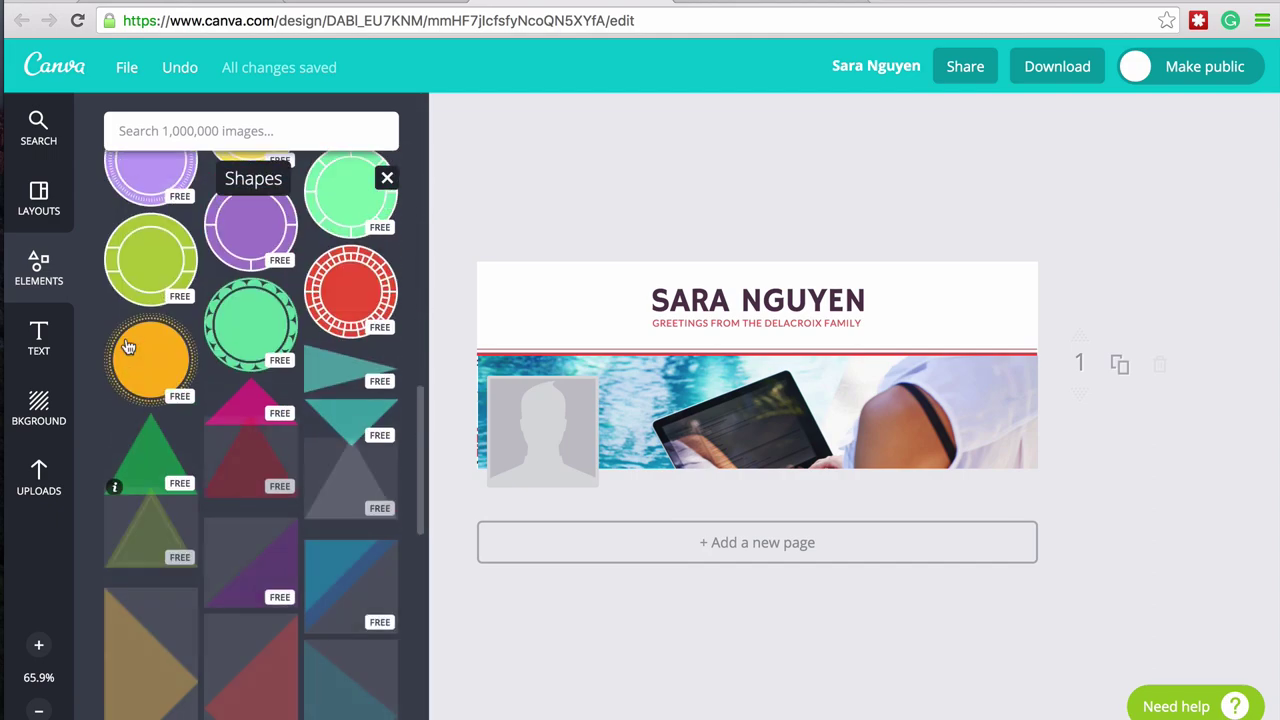
pyautogui.moveTo(128, 350); pyautogui.dragTo(923, 351)
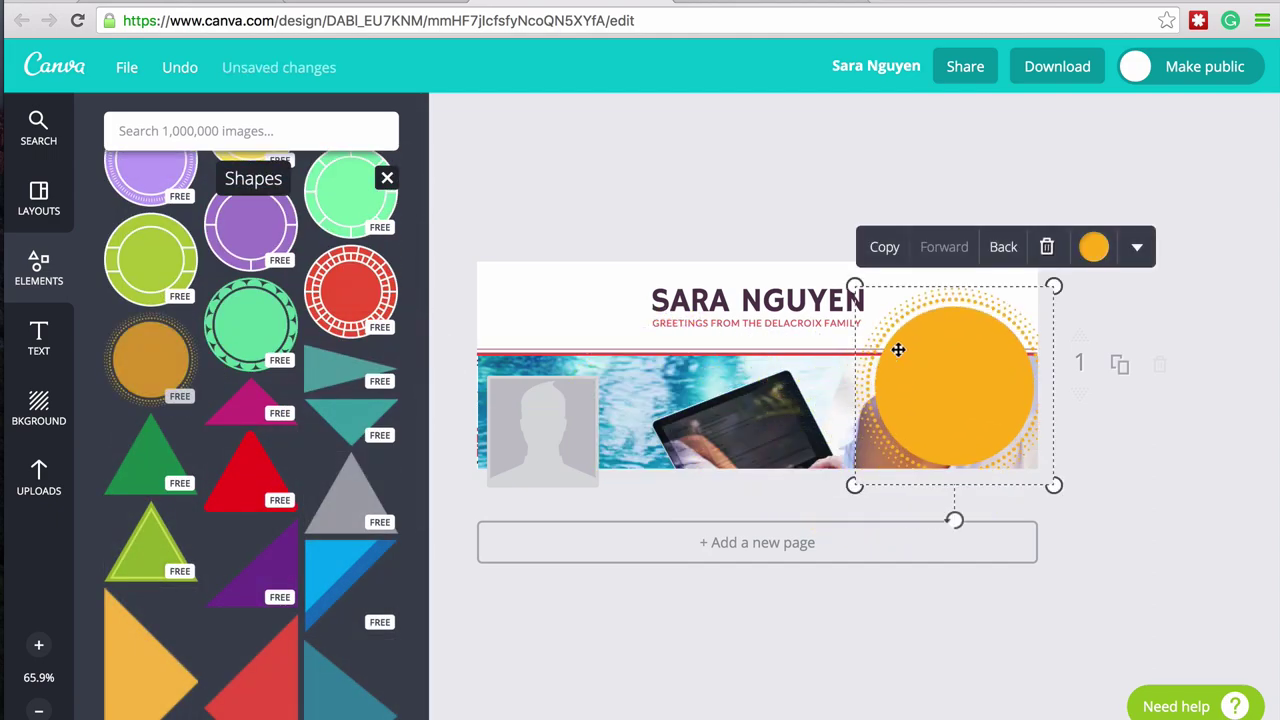
pyautogui.click(45, 340)
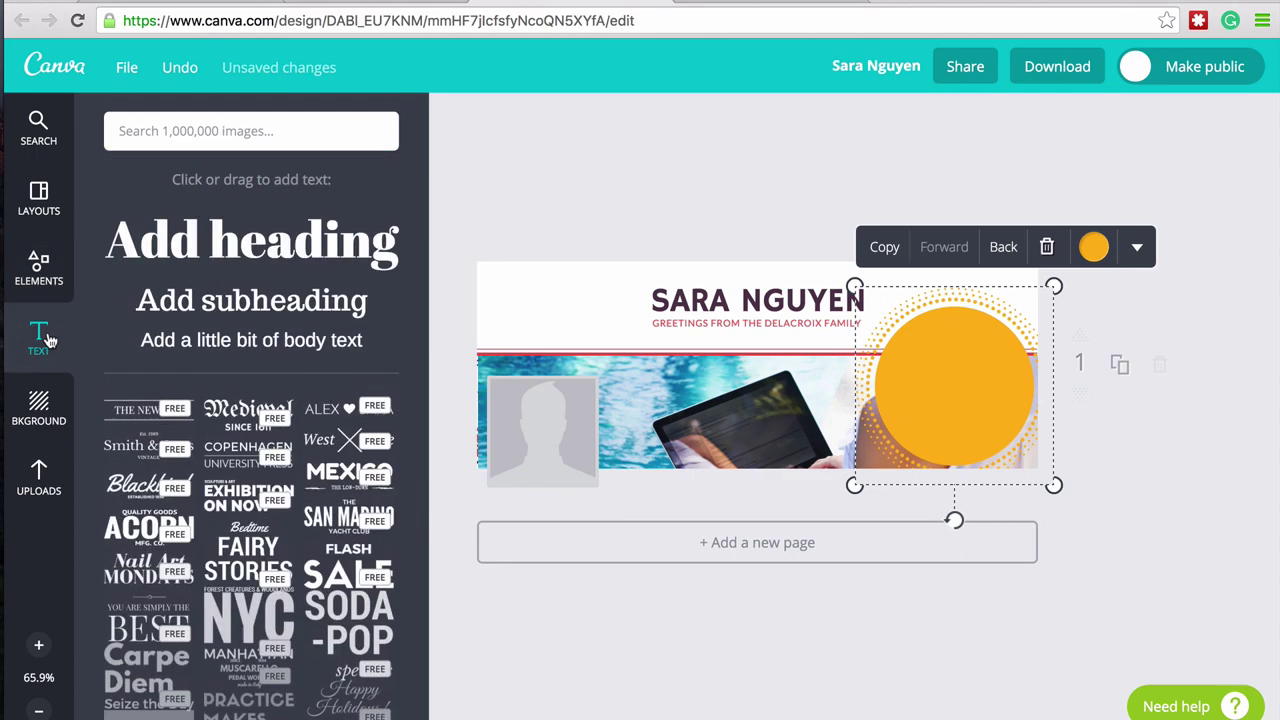
# - Delete the stray Add heading text box dropped over the orange circle, leaving the font unchanged
pyautogui.scroll(-5, 220, 484)
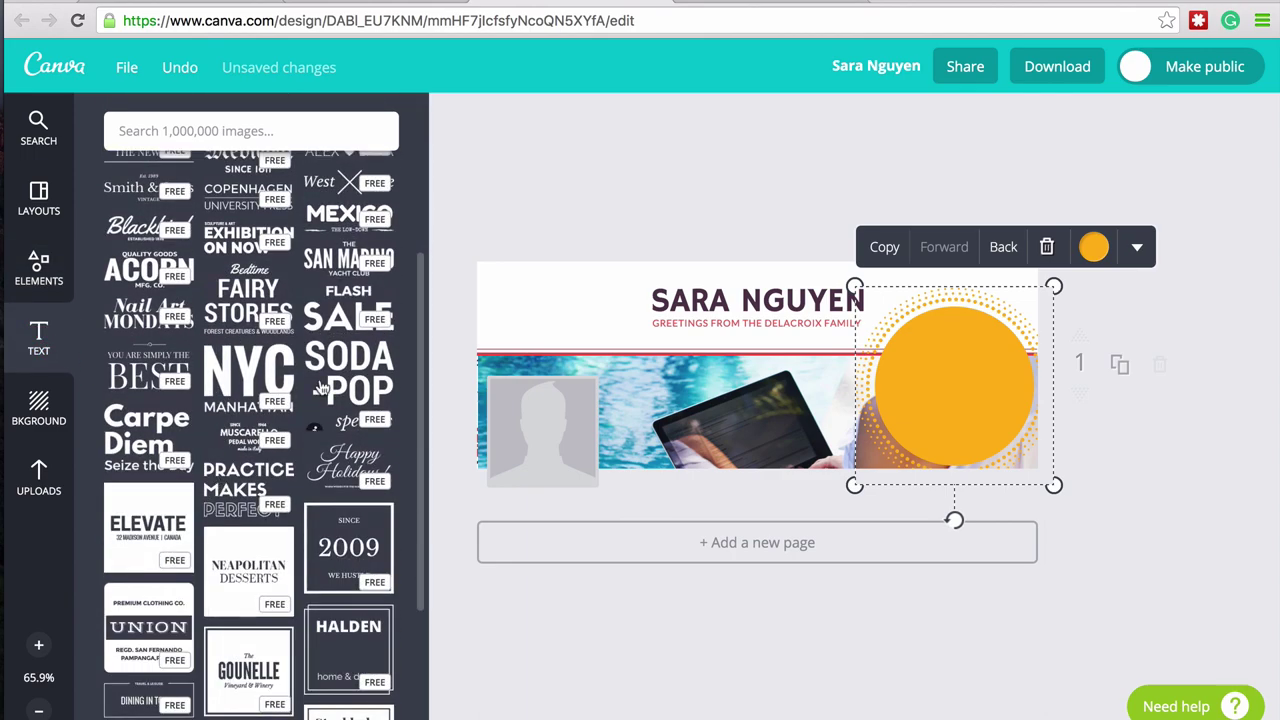
pyautogui.scroll(5, 322, 390)
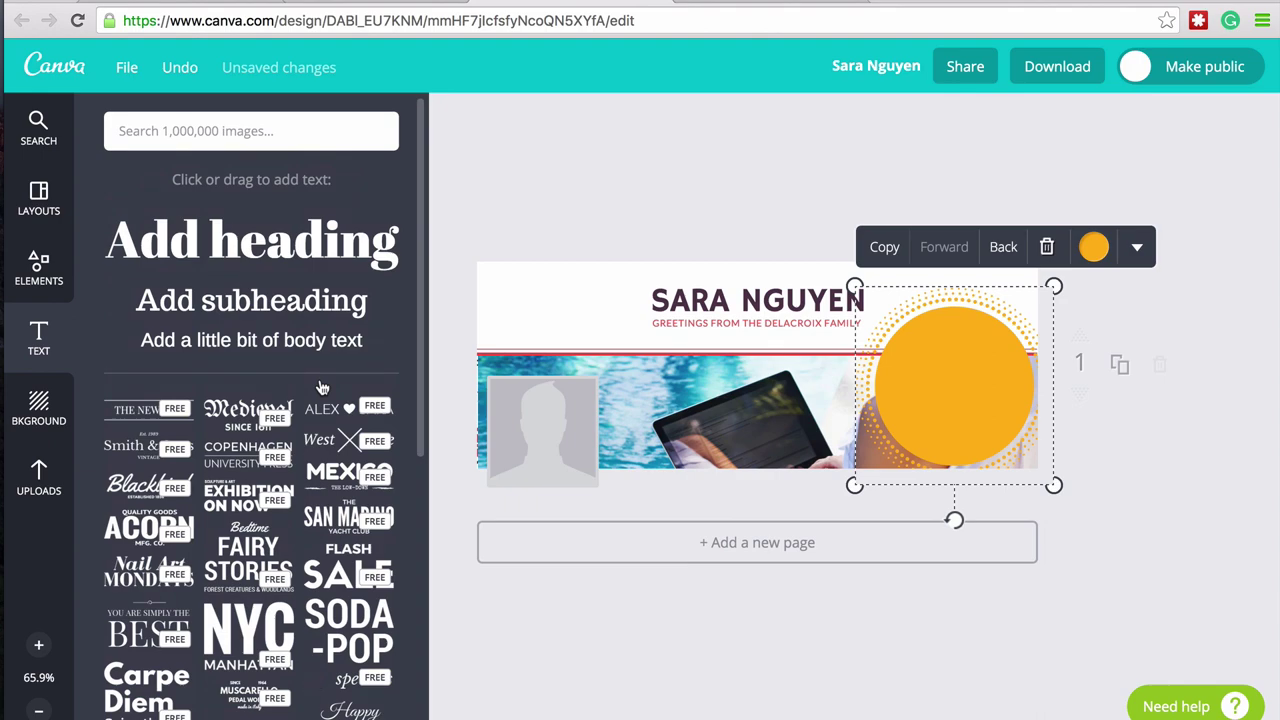
pyautogui.moveTo(270, 245); pyautogui.dragTo(968, 425)
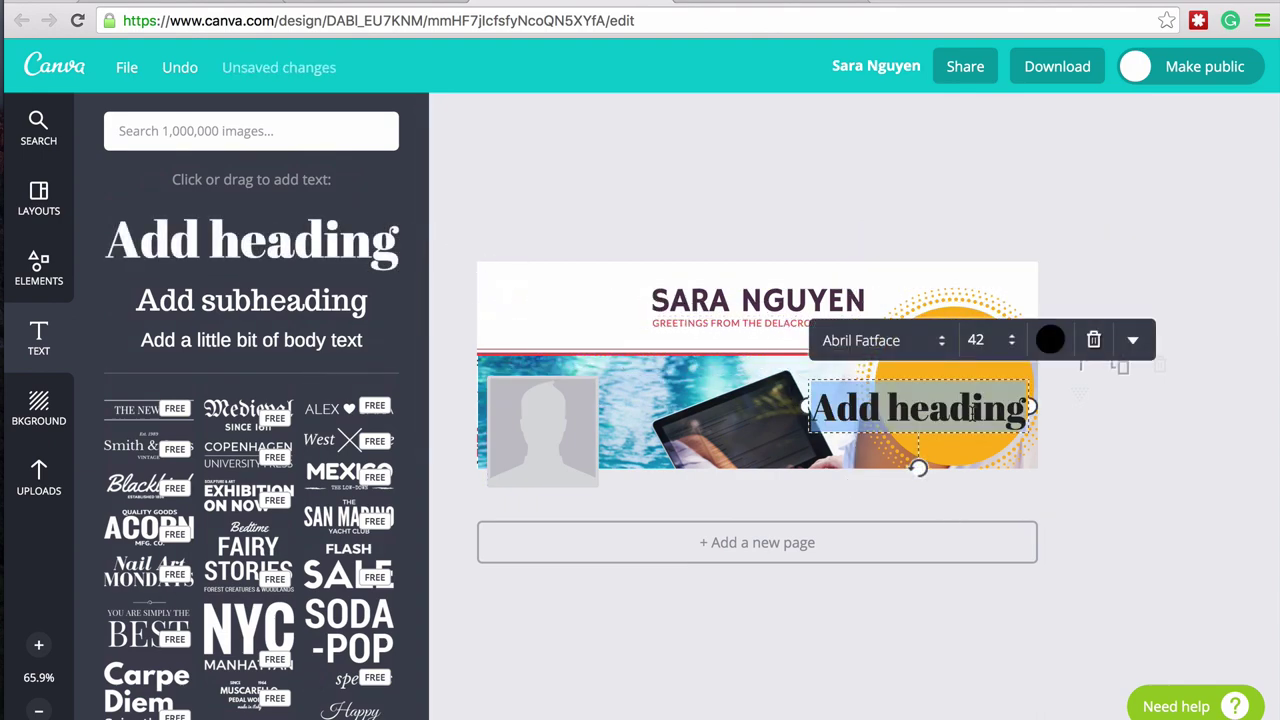
pyautogui.click(867, 343)
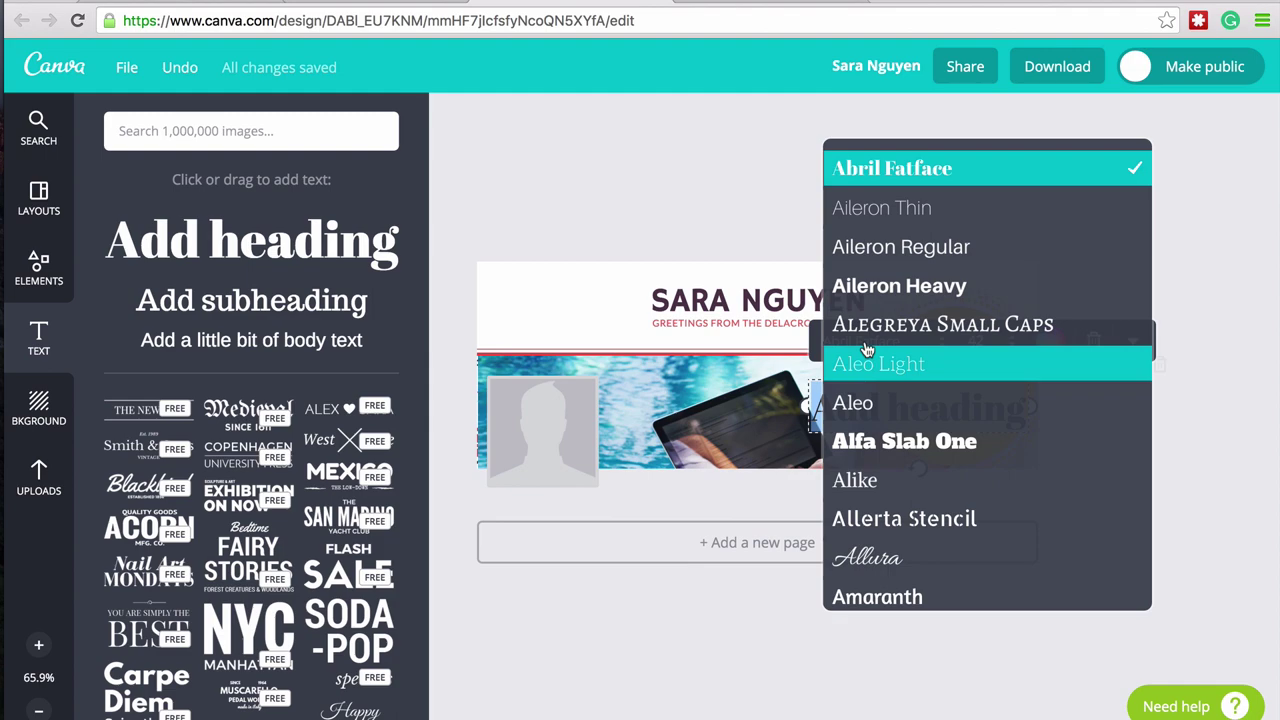
pyautogui.scroll(-10, 867, 348)
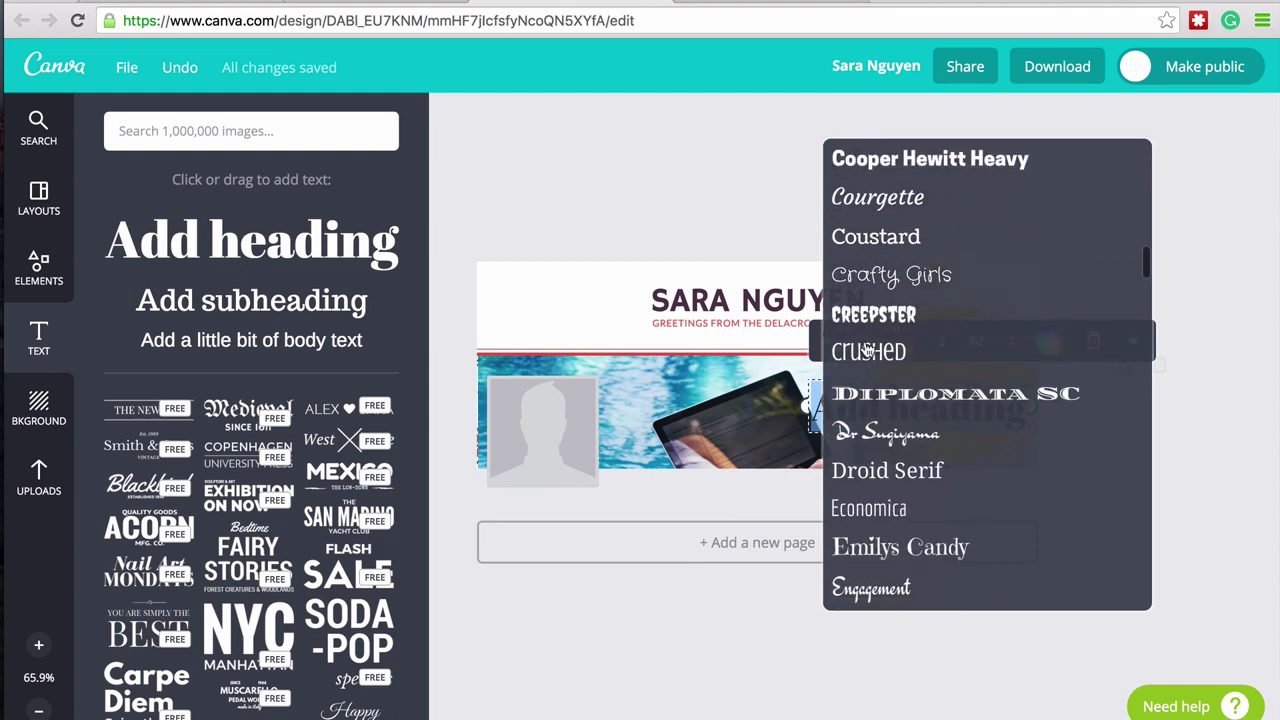
pyautogui.scroll(-5, 867, 347)
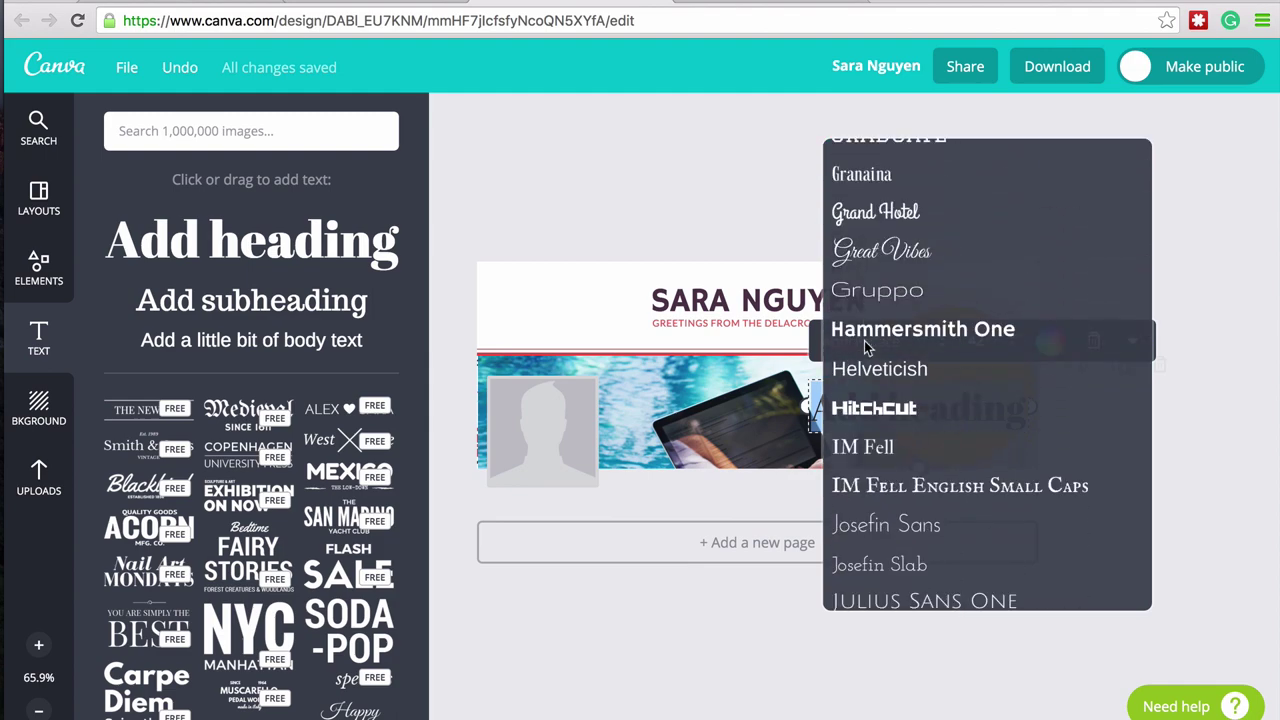
pyautogui.scroll(-4, 865, 346)
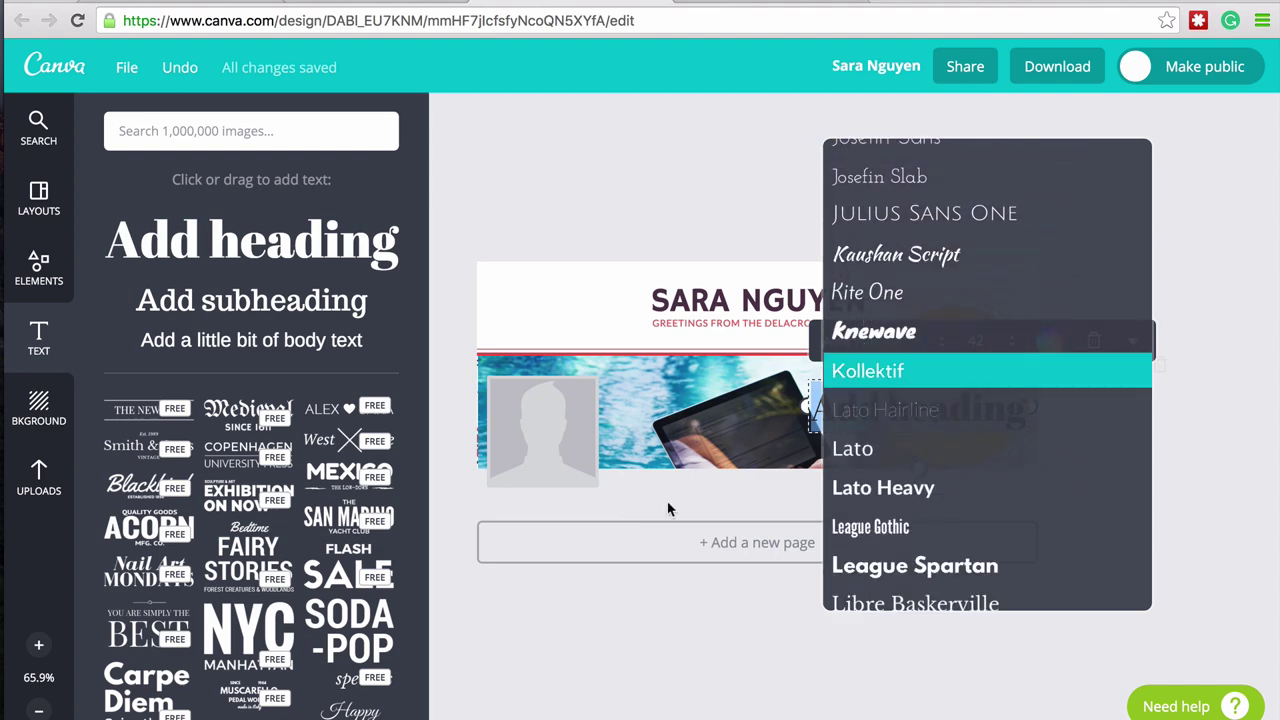
pyautogui.click(596, 650)
pyautogui.click(1094, 343)
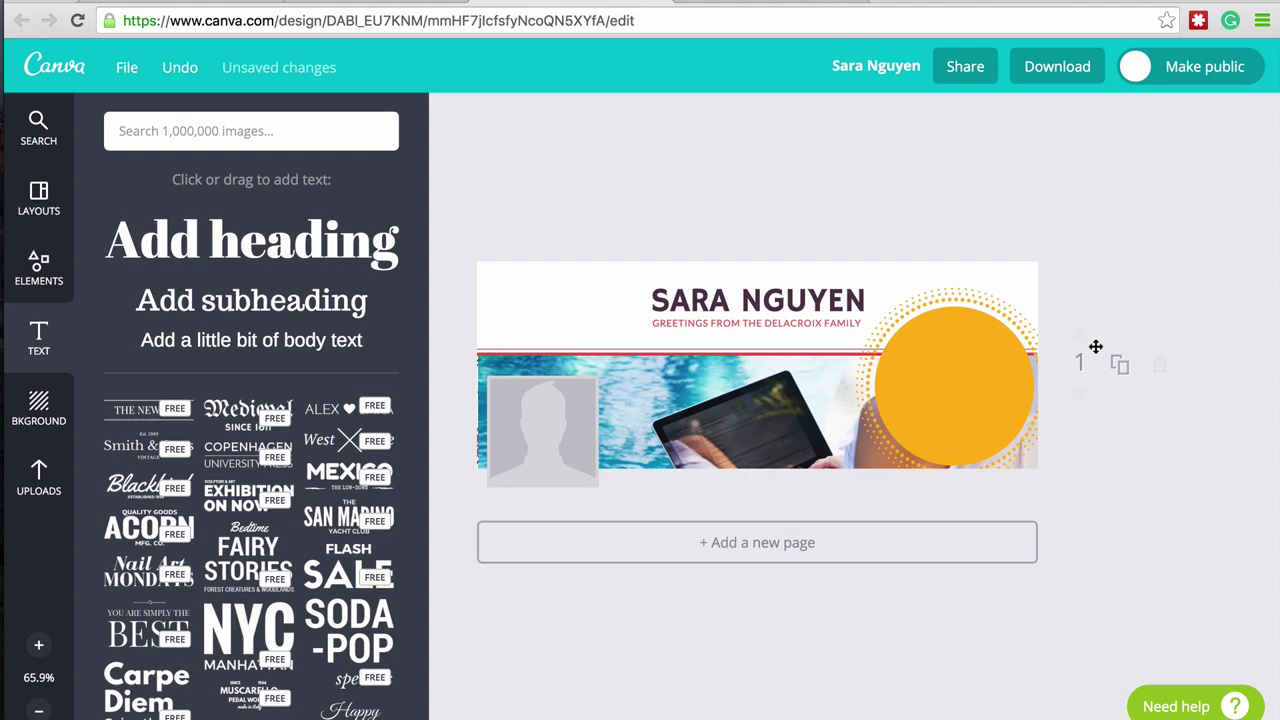
# - Download the cover as Image: high quality (PNG)
pyautogui.click(1049, 71)
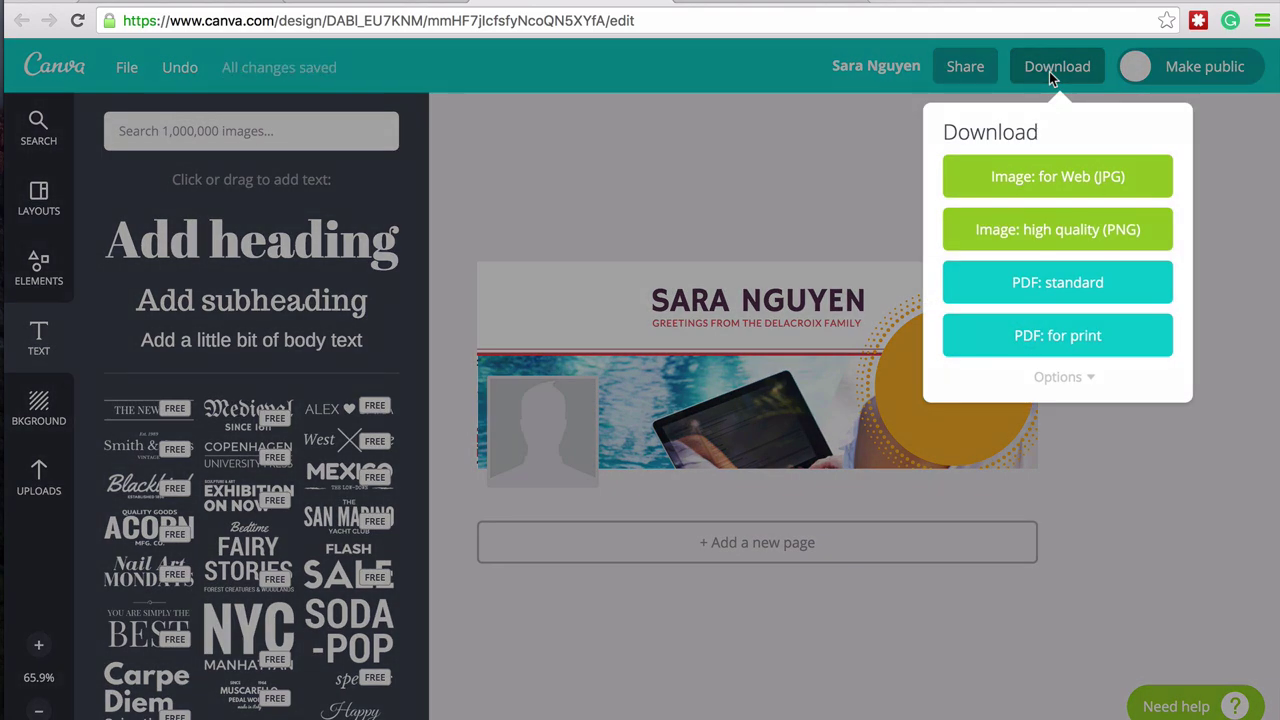
pyautogui.click(1060, 231)
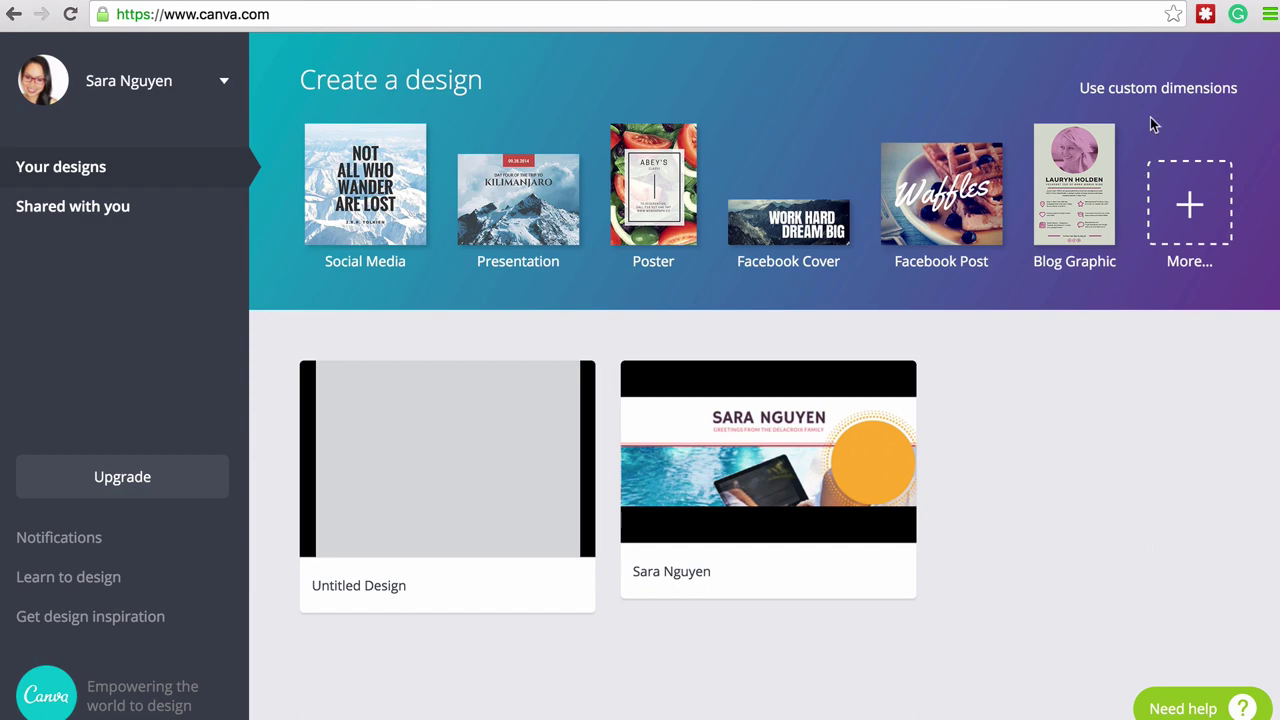
# - Create a custom-size design of 180 width by 180 height in pixels
pyautogui.click(1163, 95)
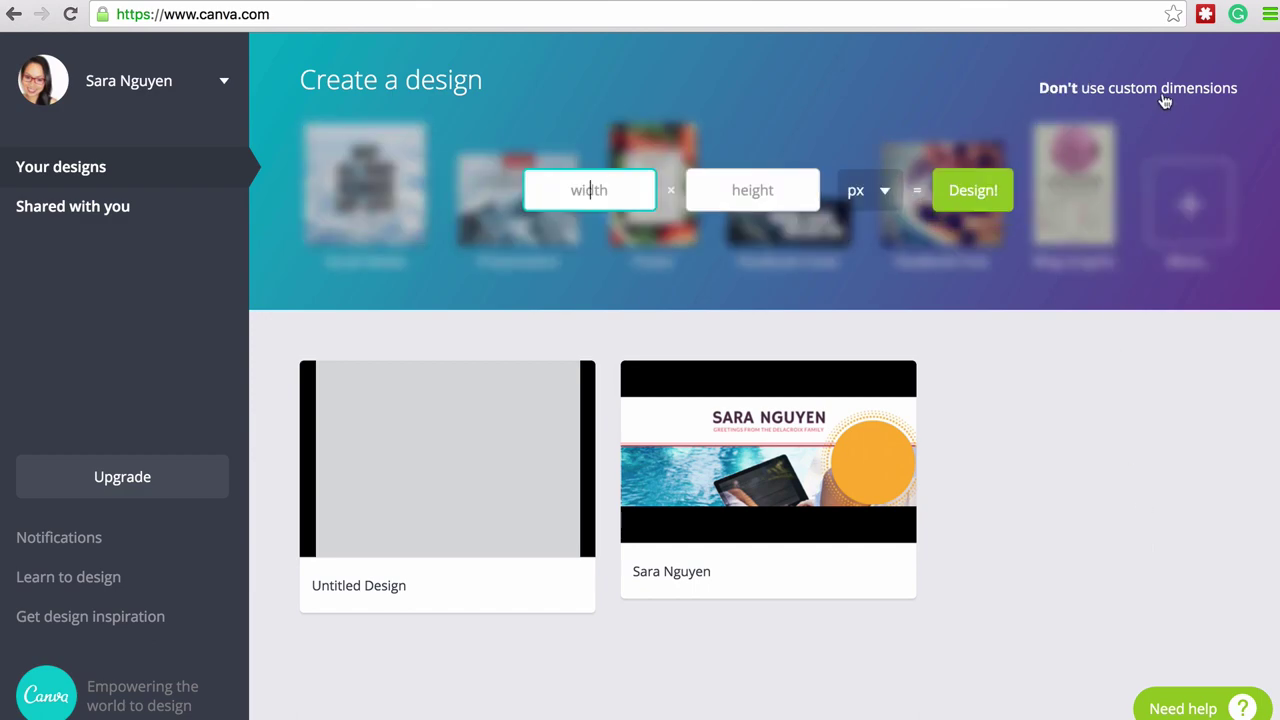
pyautogui.write('180')
pyautogui.click(745, 195)
pyautogui.write('180')
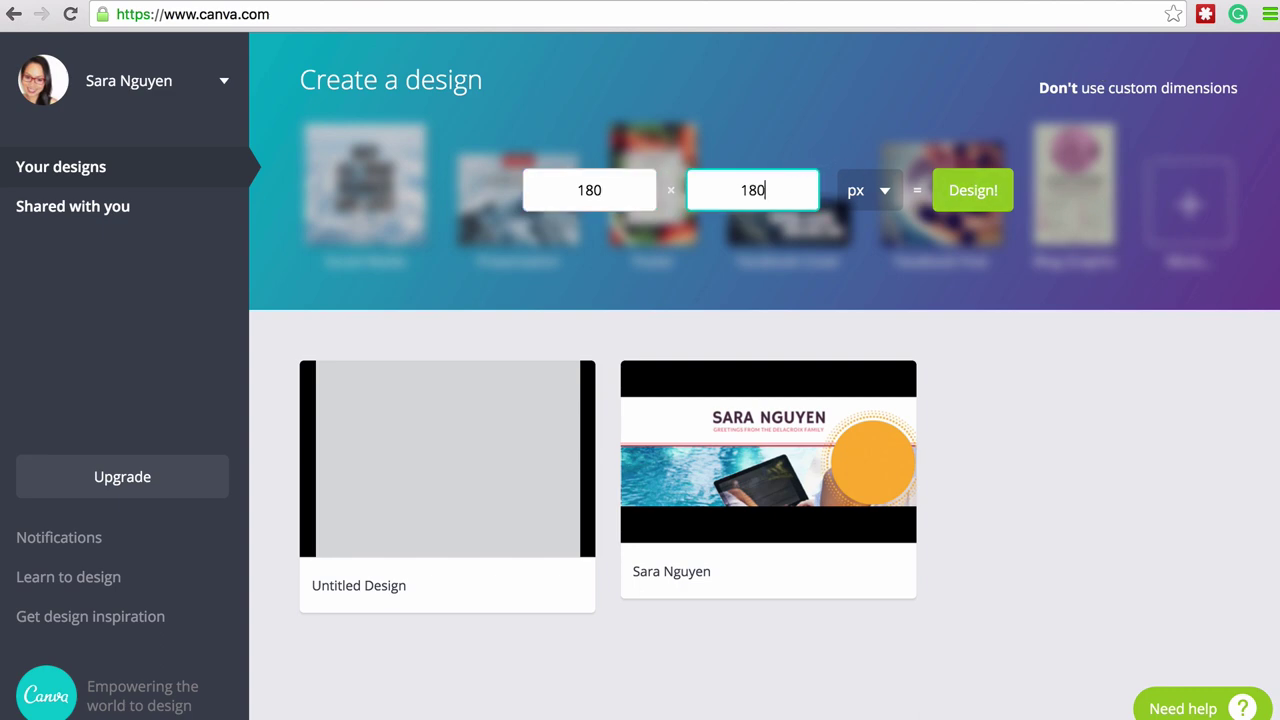
pyautogui.click(886, 195)
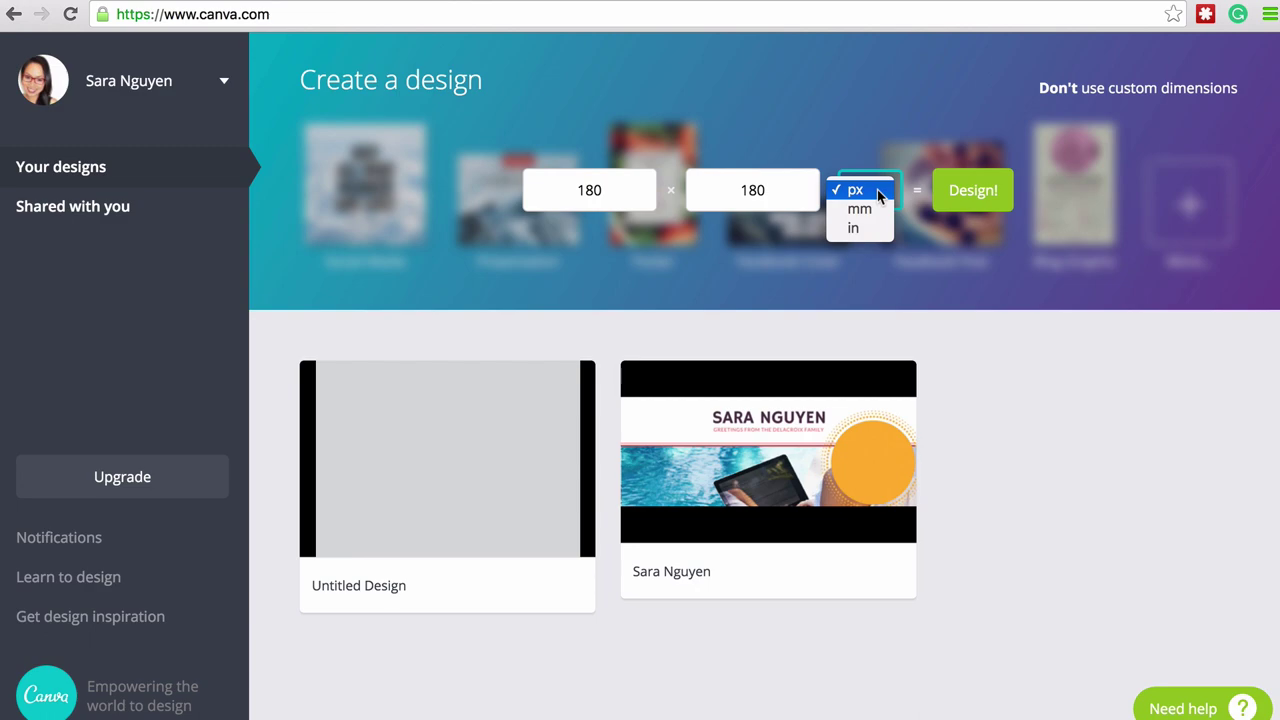
pyautogui.click(880, 194)
pyautogui.click(980, 191)
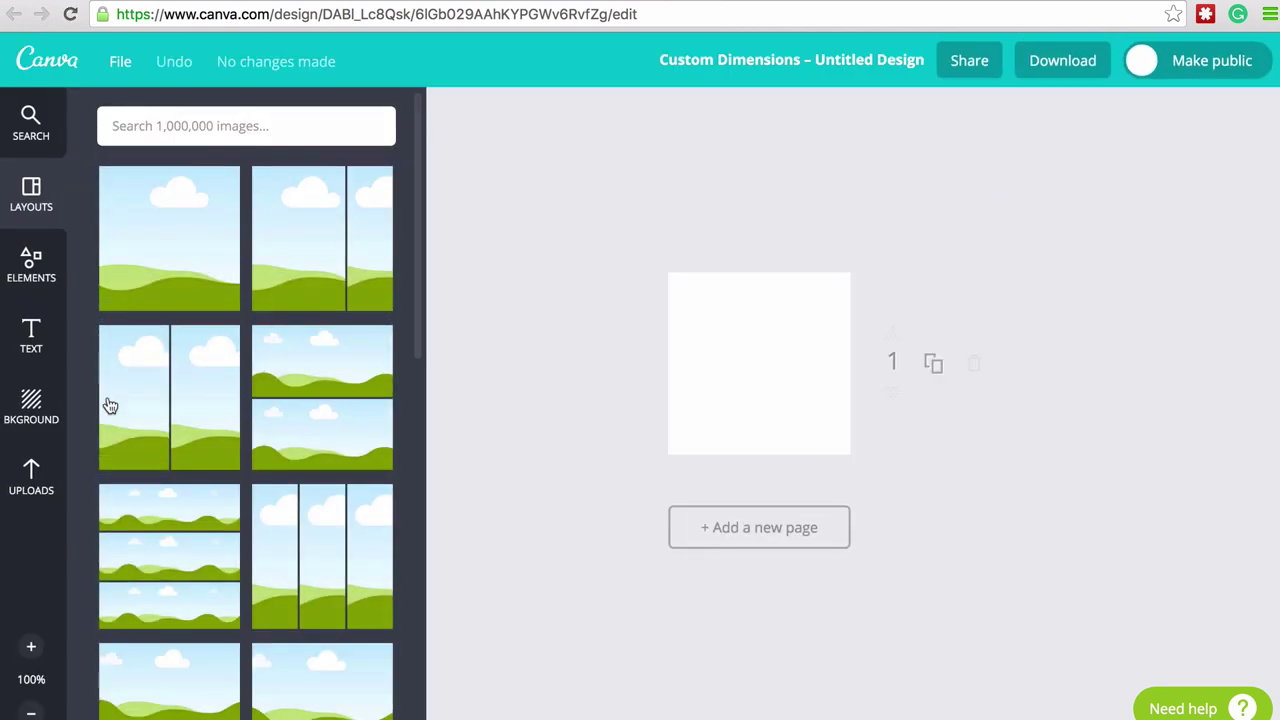
# - Place the uploaded portrait of the woman in glasses and enlarge it to cover the whole square
pyautogui.click(31, 477)
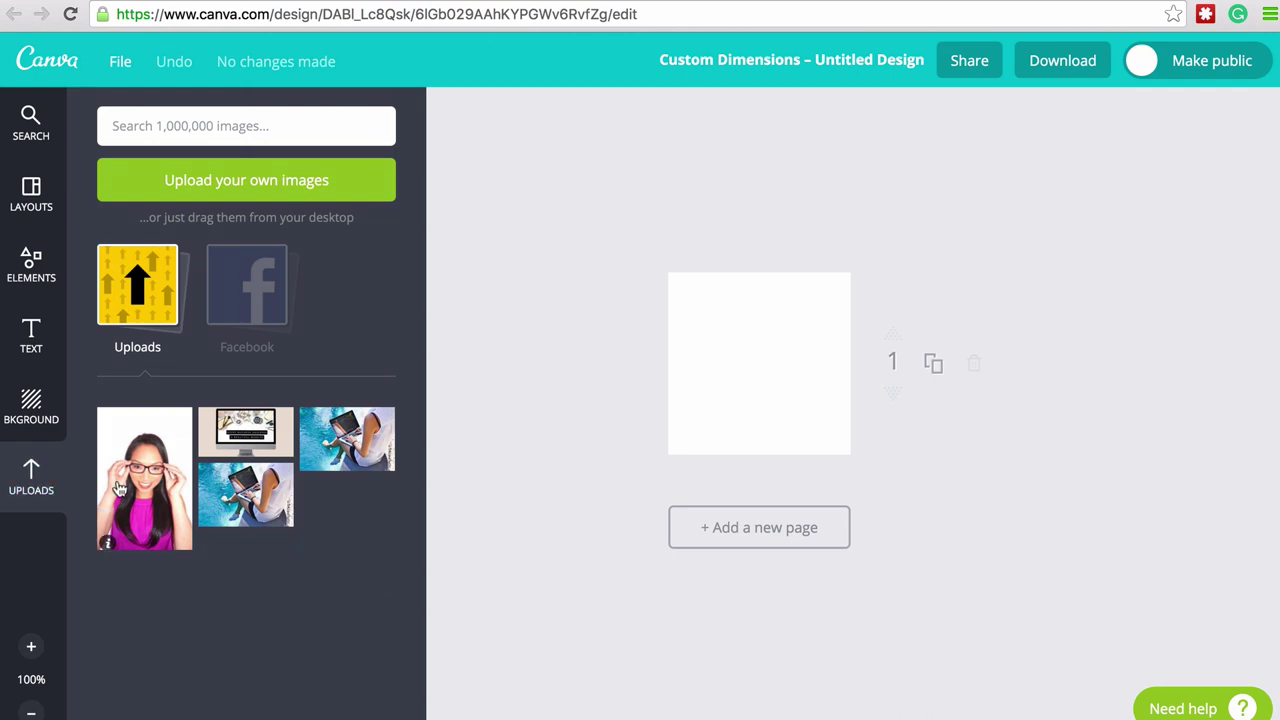
pyautogui.moveTo(119, 487)
pyautogui.moveTo(119, 487); pyautogui.dragTo(730, 375)
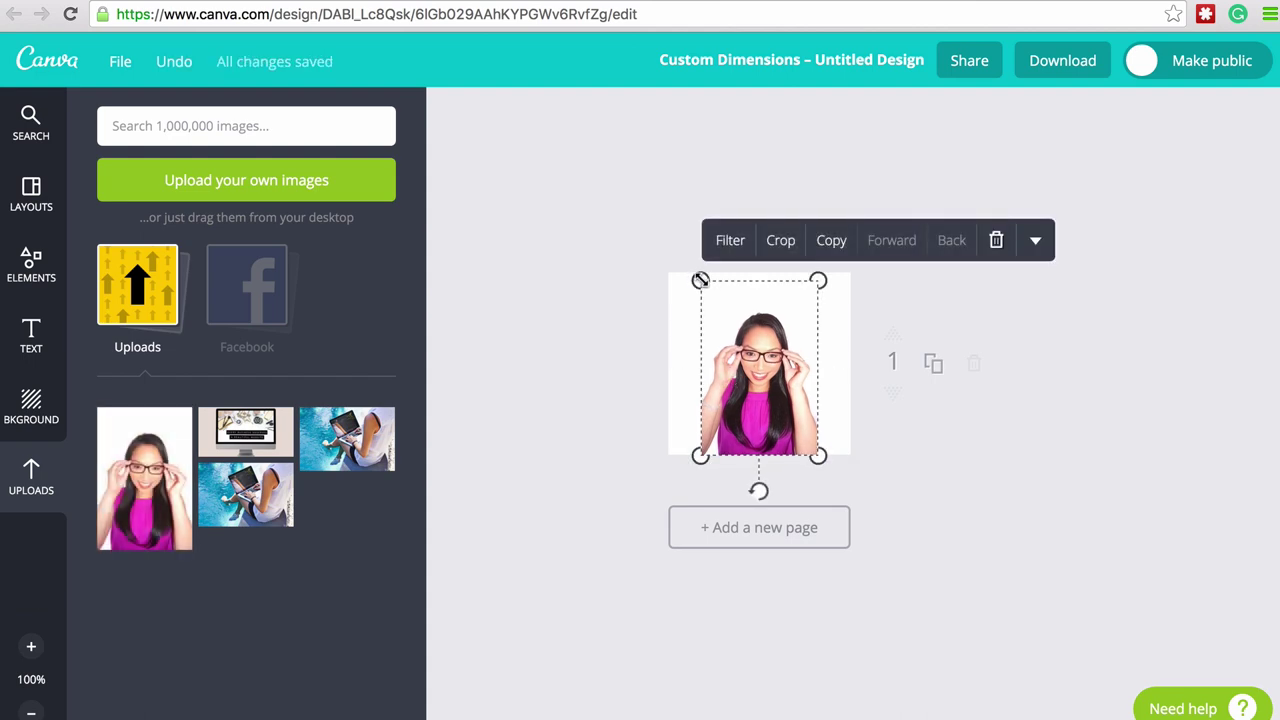
pyautogui.moveTo(700, 280); pyautogui.dragTo(655, 236)
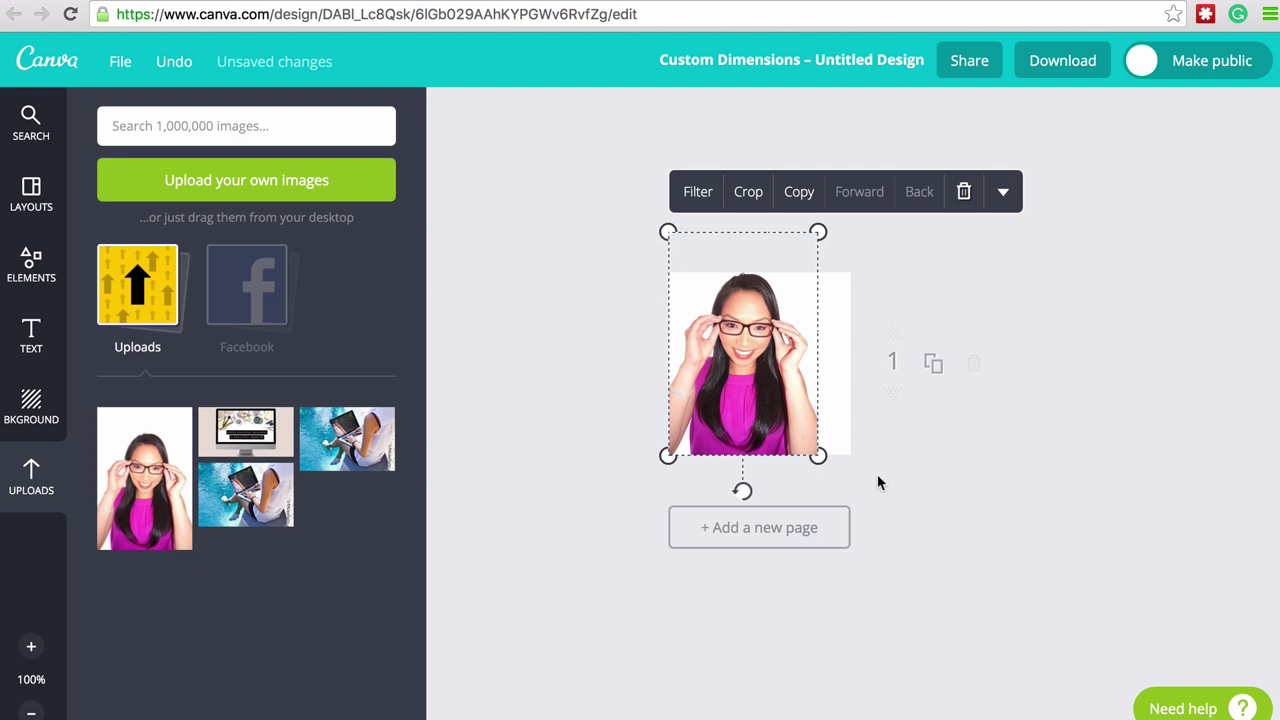
pyautogui.moveTo(819, 455); pyautogui.dragTo(863, 500)
pyautogui.click(1000, 508)
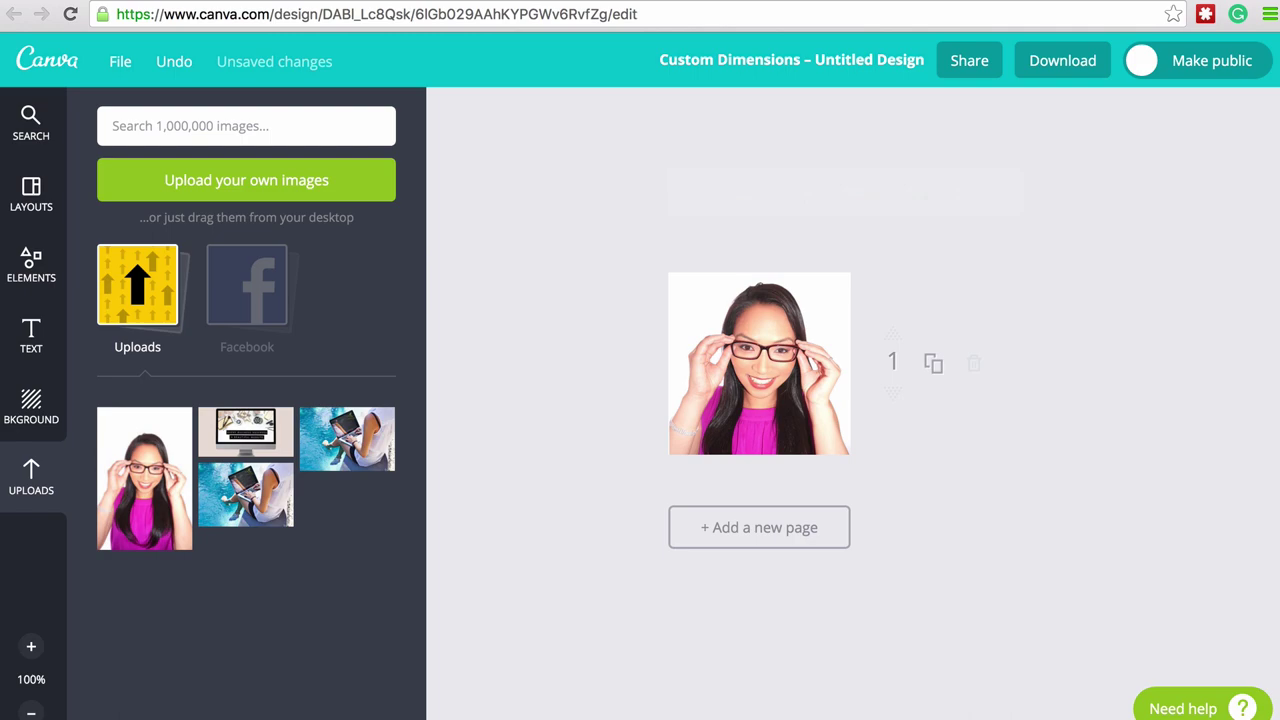
pyautogui.click(1078, 60)
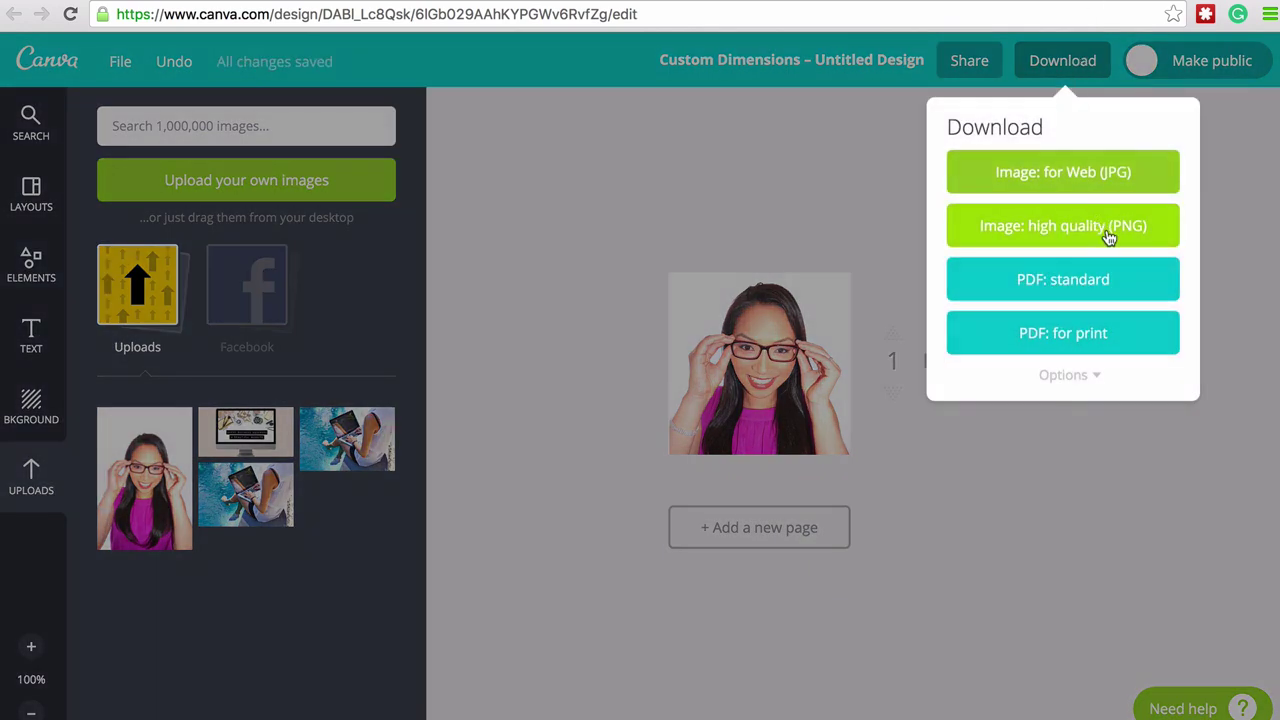
# - Download the square portrait design as Image: high quality (PNG)
pyautogui.click(1108, 232)
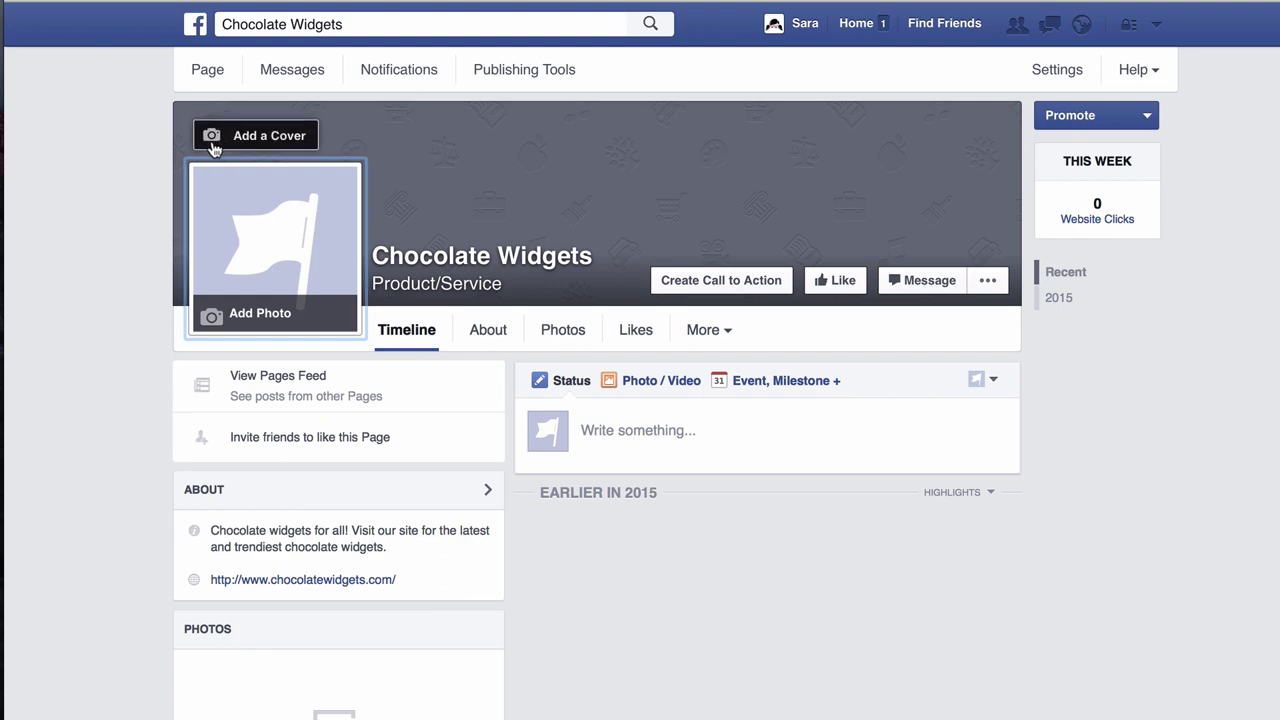
# - Upload the 851 × 315 Canva banner PNG from the Desktop as the Chocolate Widgets cover photo
pyautogui.click(278, 140)
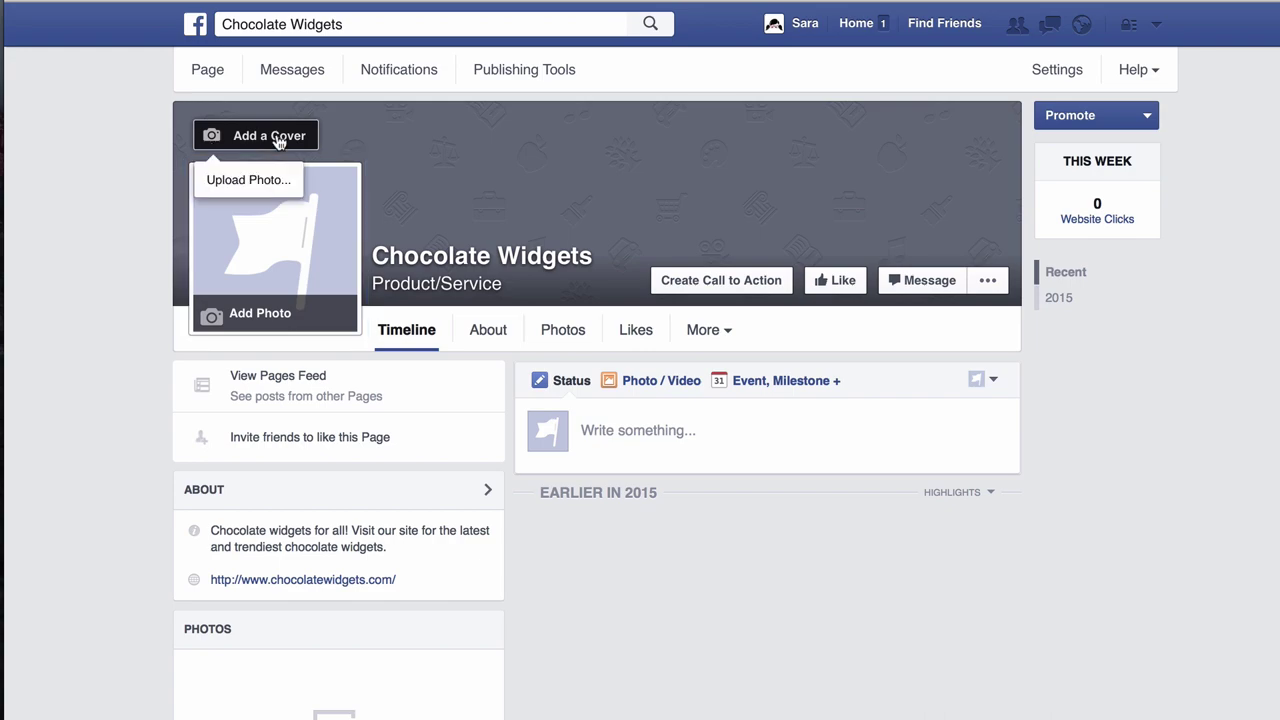
pyautogui.click(258, 186)
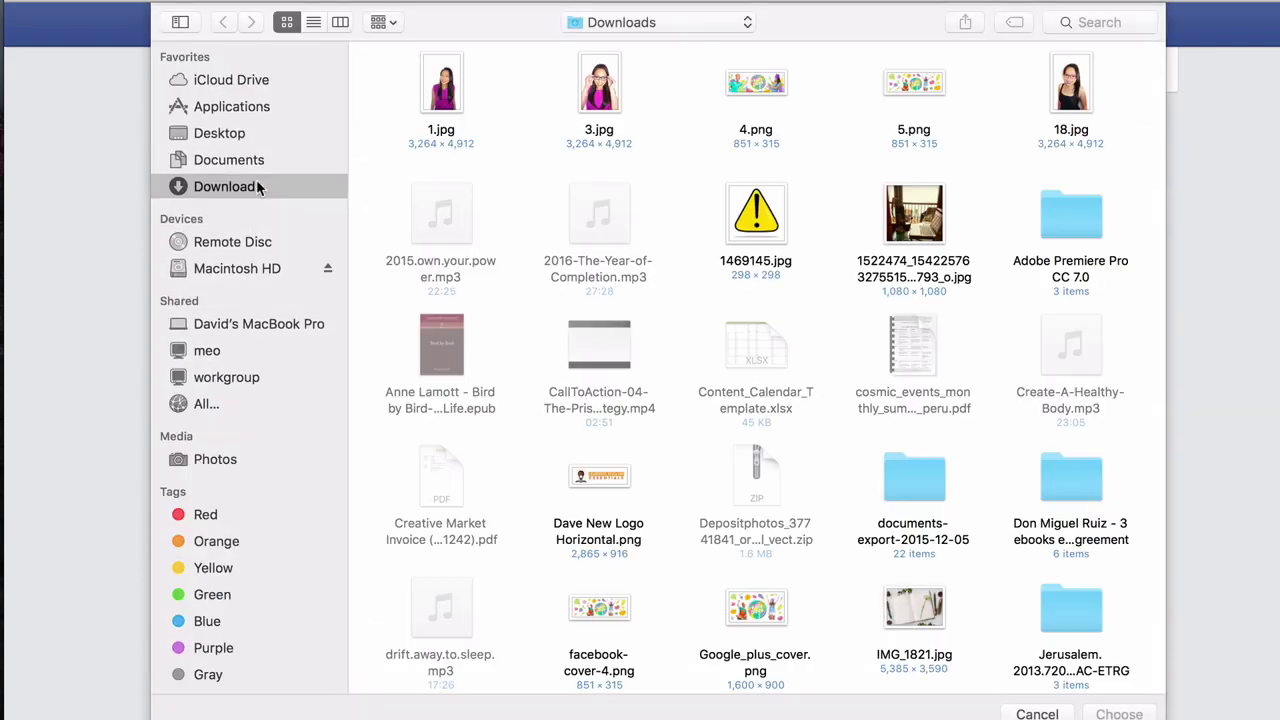
pyautogui.click(244, 140)
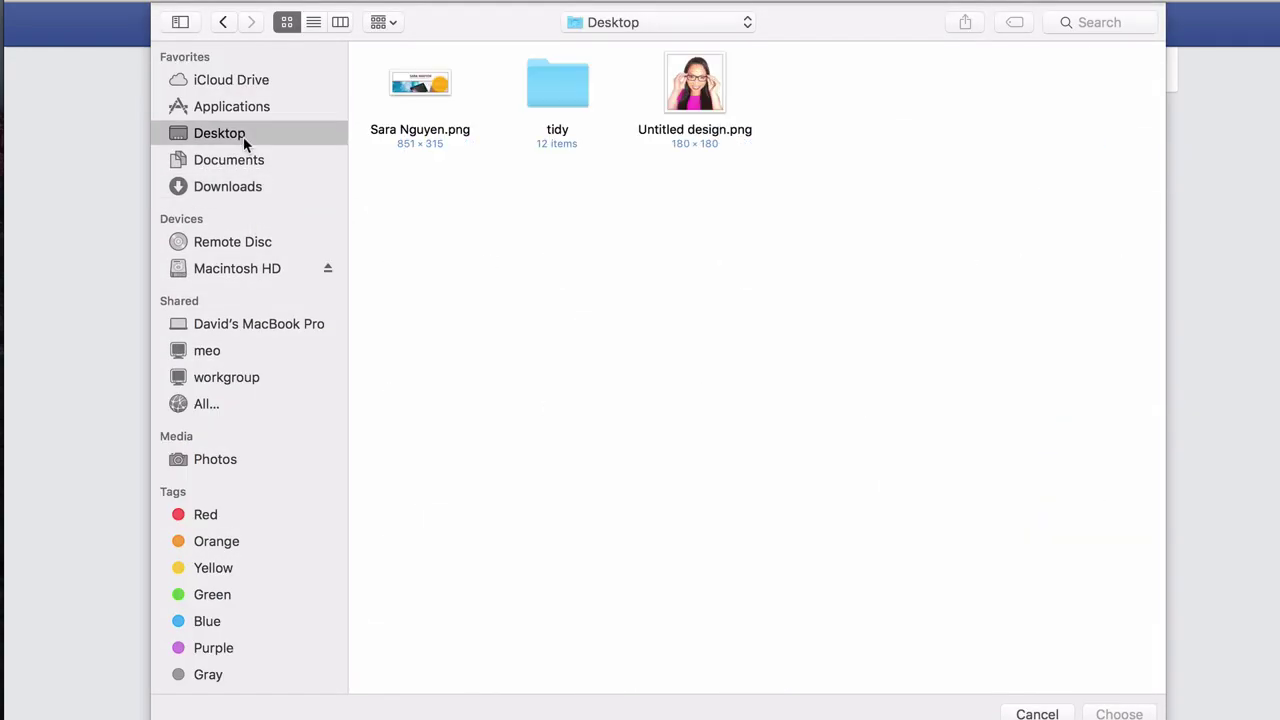
pyautogui.click(423, 88)
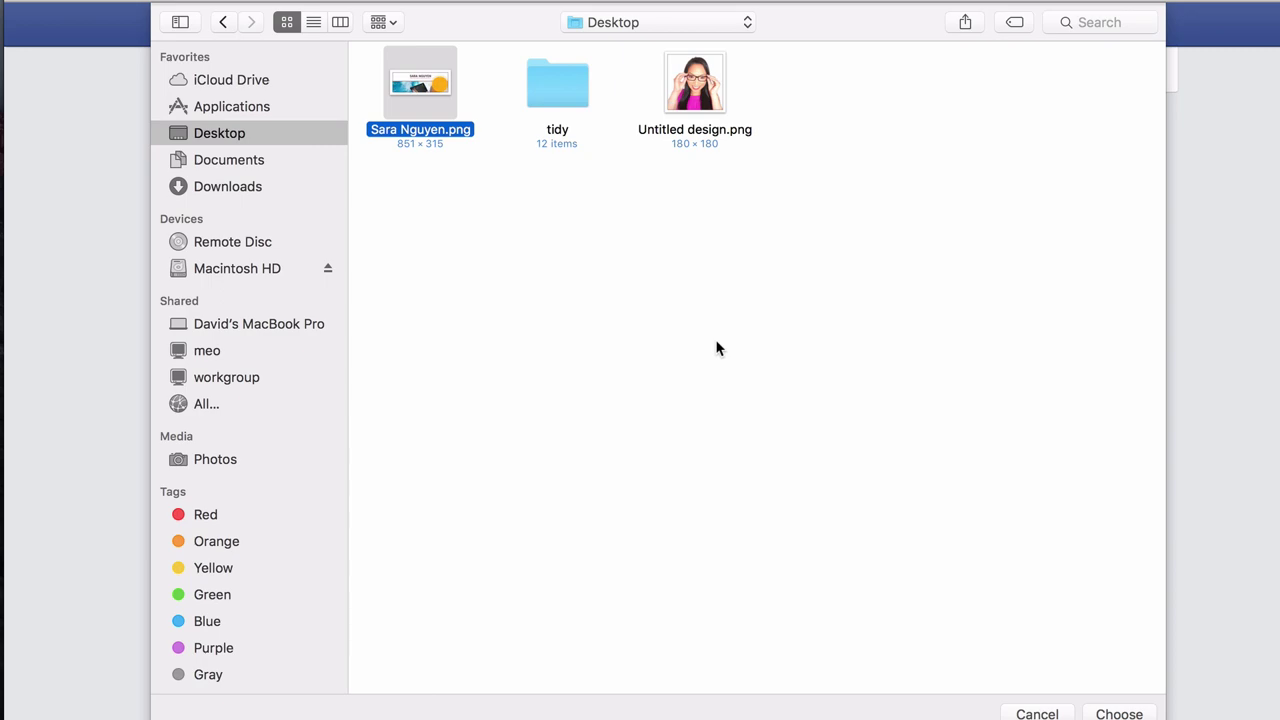
pyautogui.click(1119, 714)
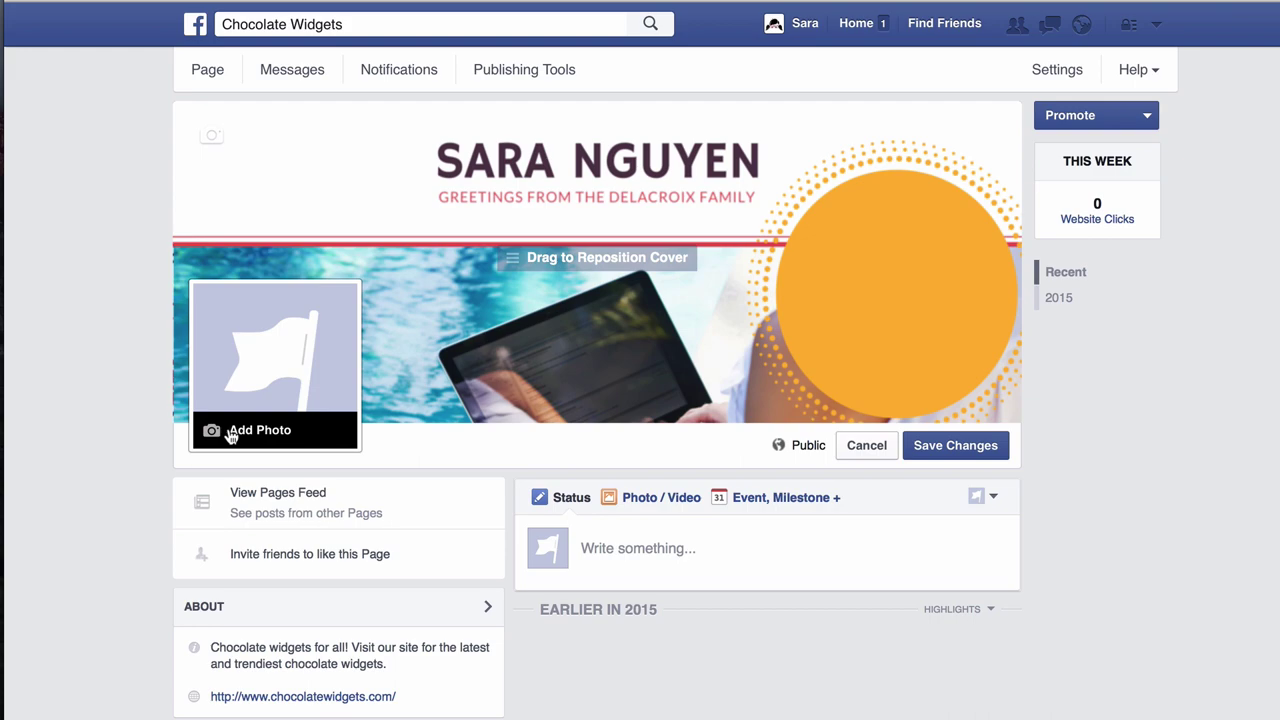
# - Upload the 180 × 180 Untitled design.png as the profile picture and save both changes
pyautogui.click(230, 432)
pyautogui.click(250, 491)
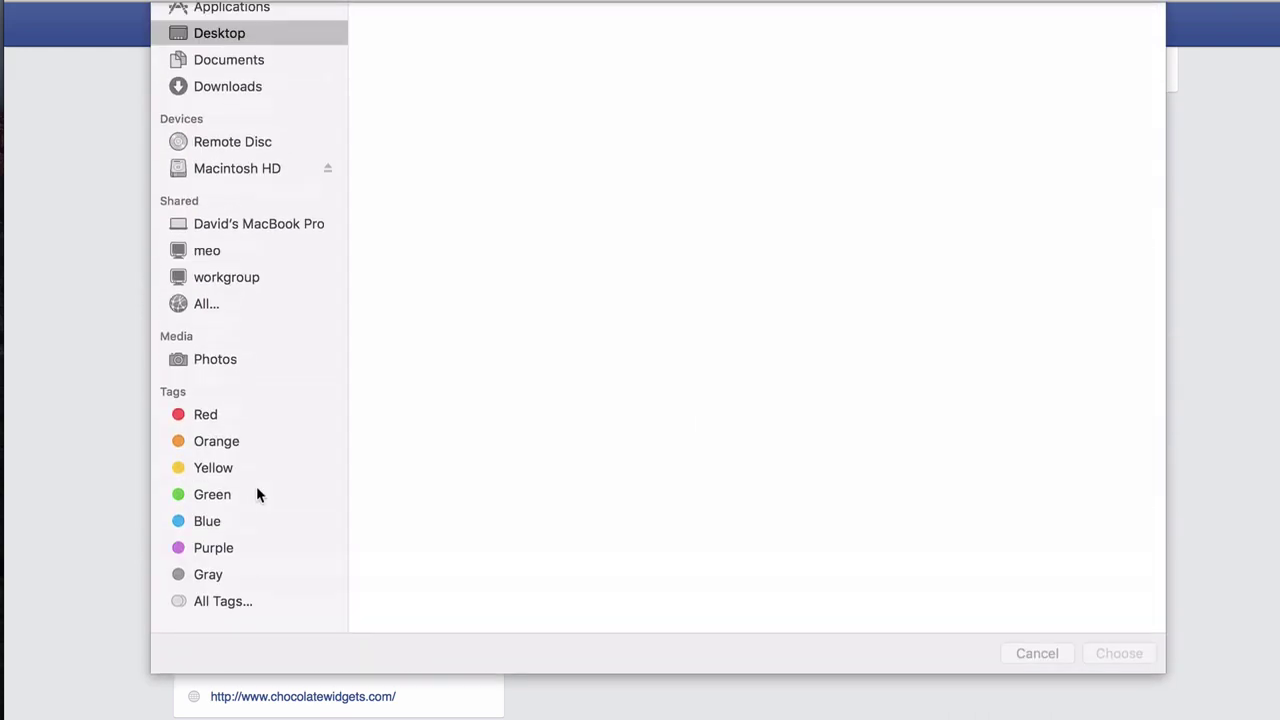
pyautogui.click(688, 82)
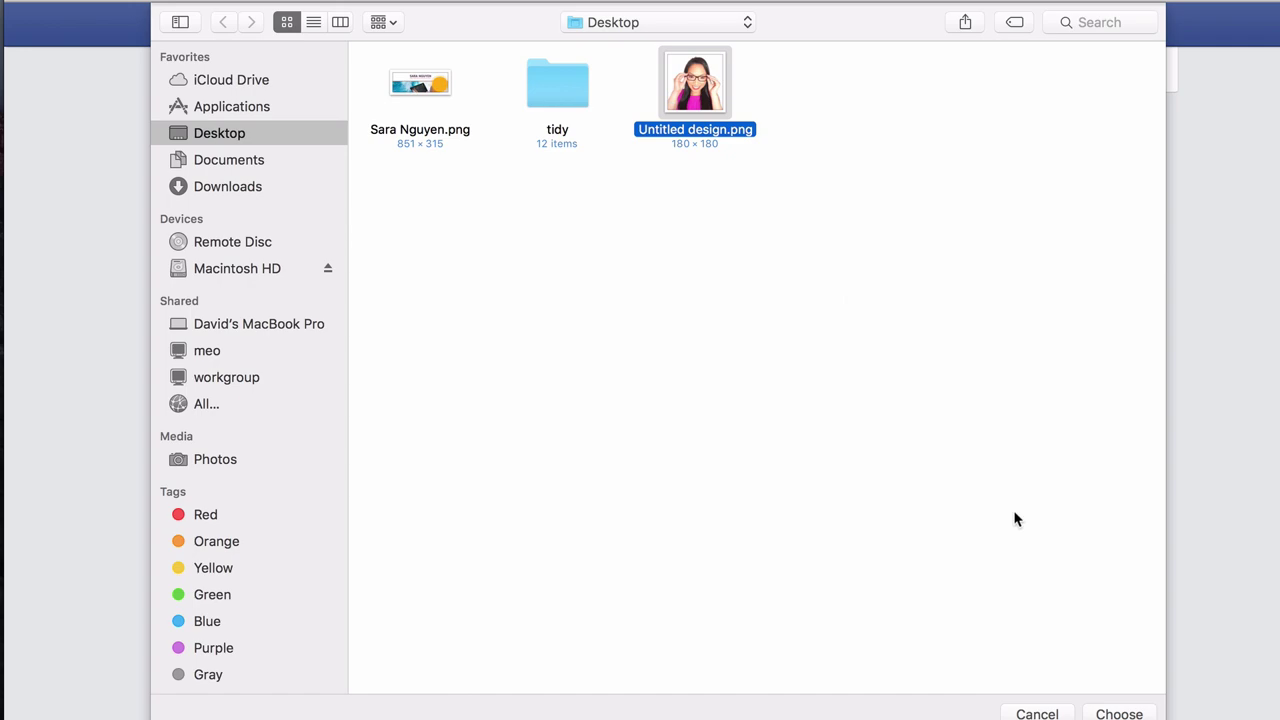
pyautogui.click(1118, 713)
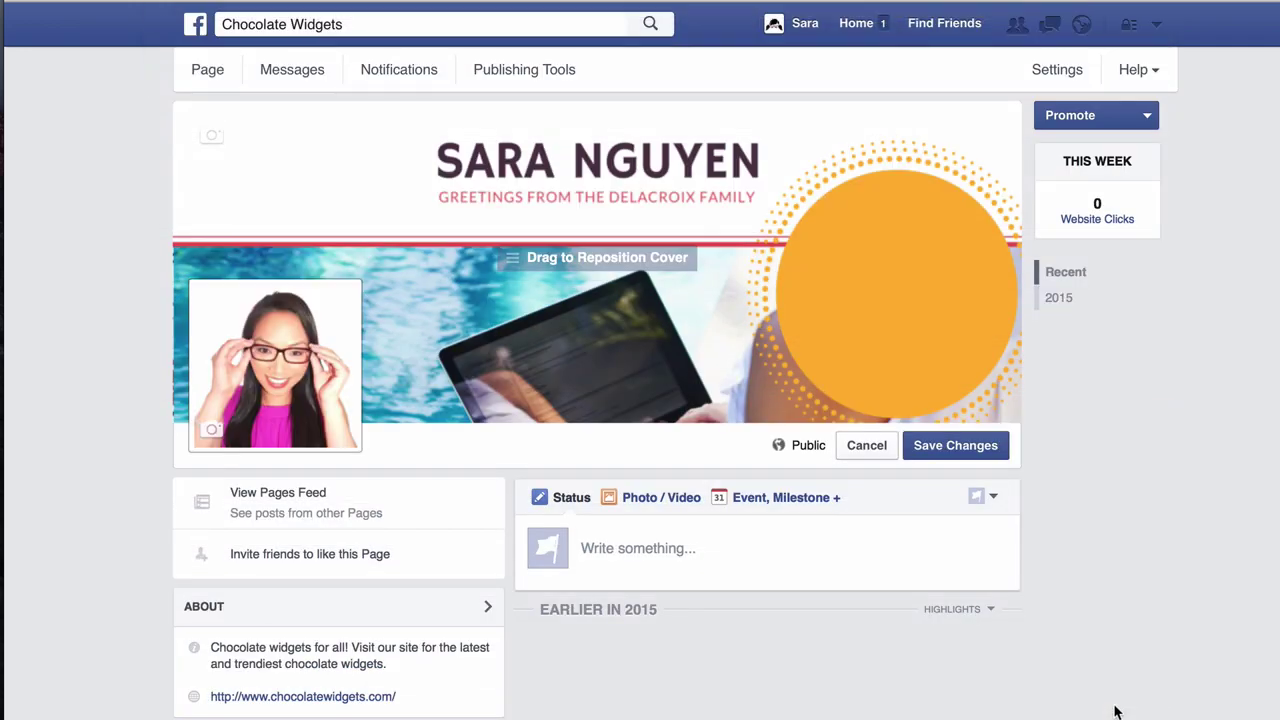
pyautogui.click(993, 442)
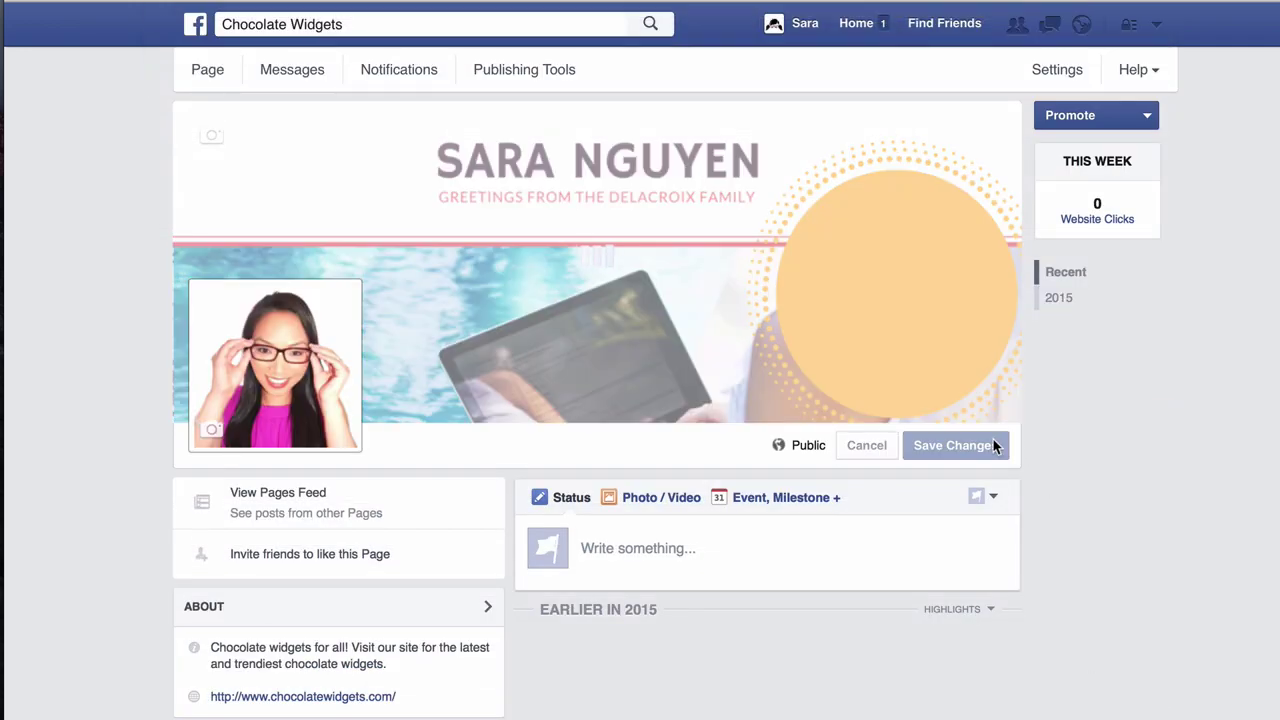